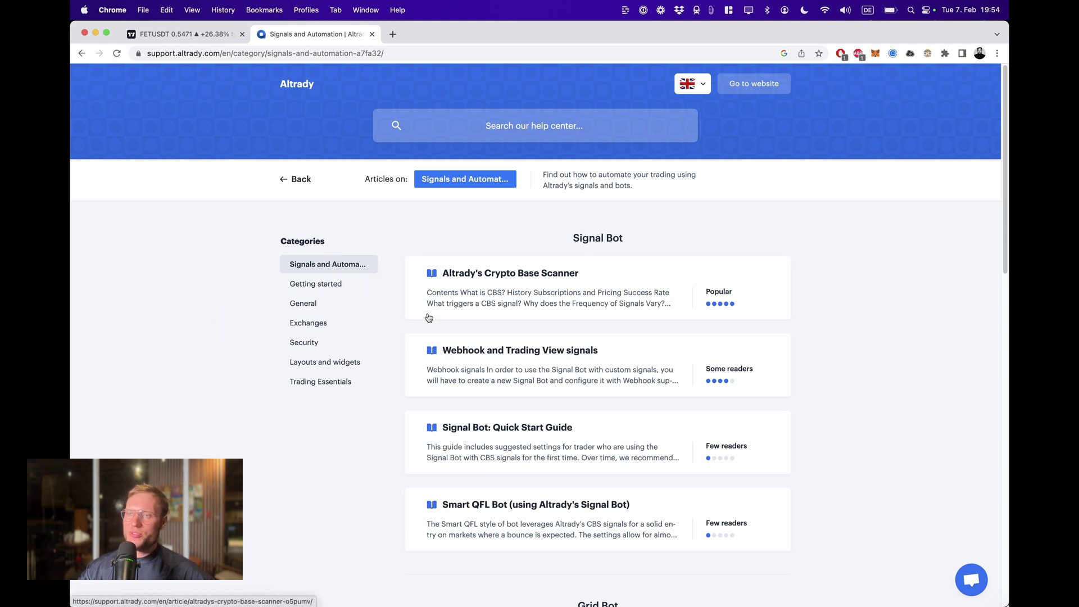
Open the Webhook and Trading View signals article and scroll to its Alert section.
{"action": "left_click", "coordinate": [557, 358]}
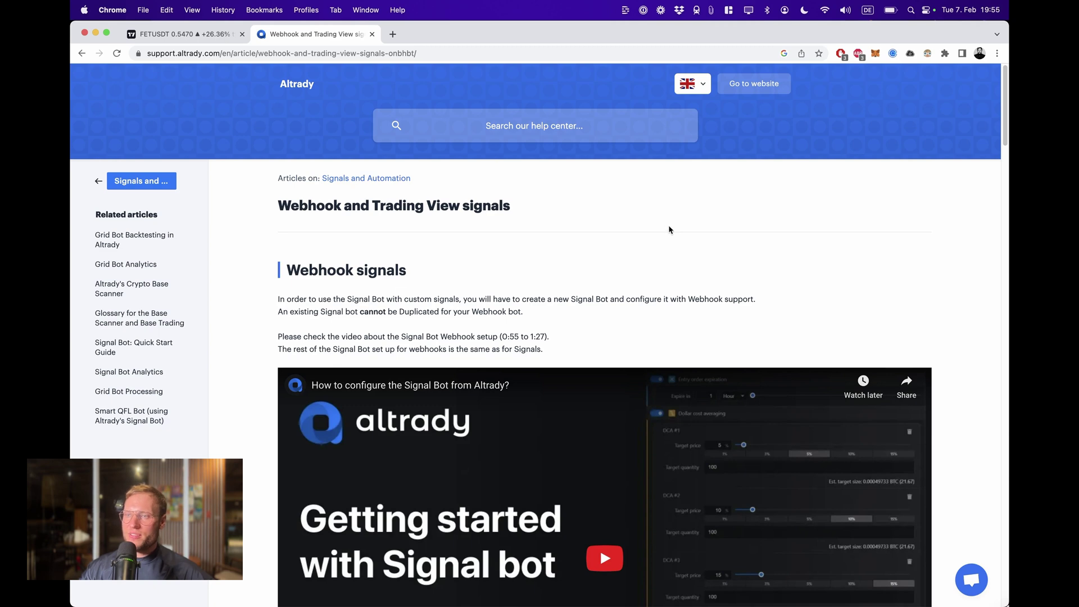
{"action": "scroll", "coordinate": [680, 293], "scroll_direction": "down", "scroll_amount": 12}
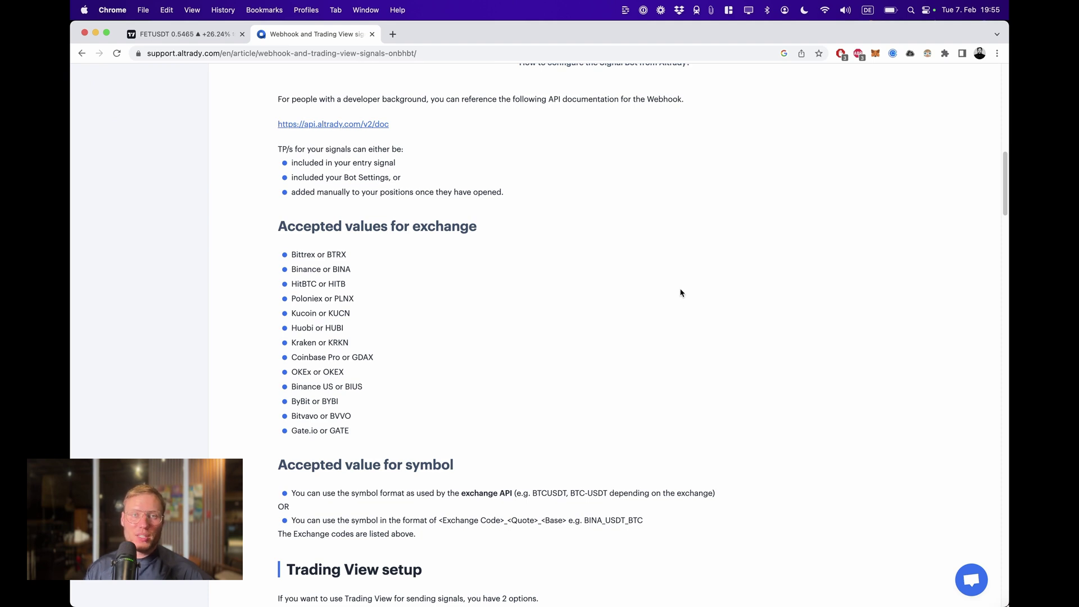
{"action": "scroll", "coordinate": [680, 292], "scroll_direction": "down", "scroll_amount": 10}
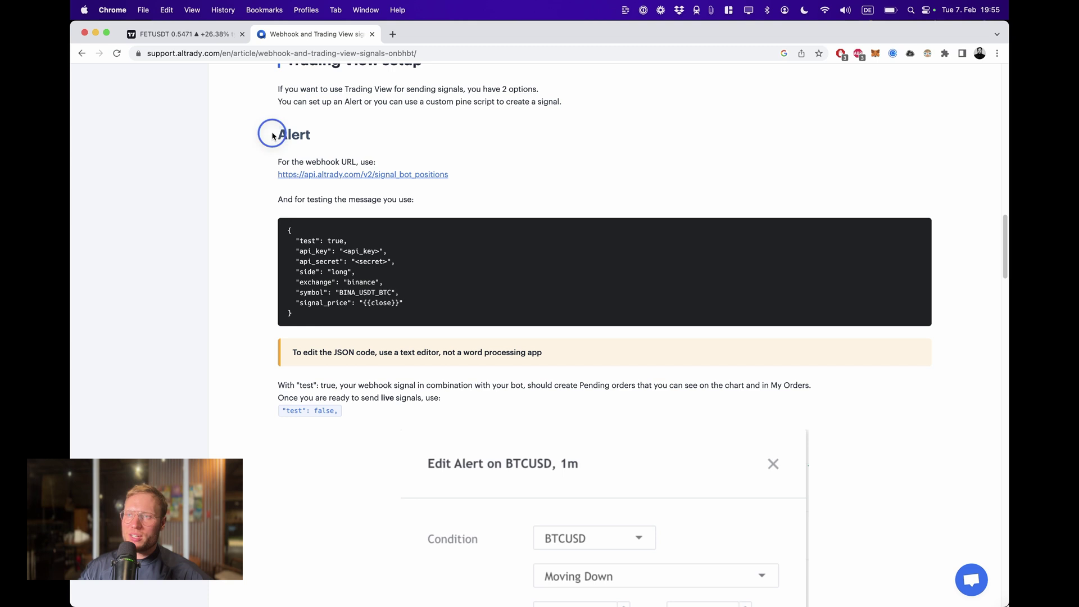
Highlight the signal_bot_positions webhook URL and the sample test JSON message.
{"action": "left_click_drag", "start_coordinate": [484, 176], "coordinate": [262, 175]}
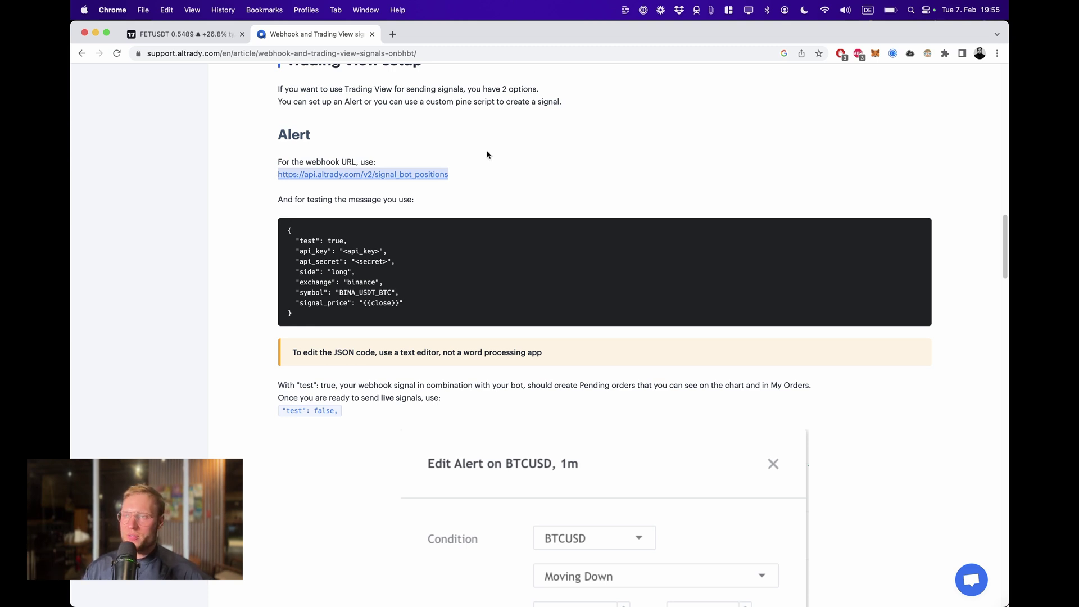
{"action": "left_click_drag", "start_coordinate": [287, 228], "coordinate": [314, 325]}
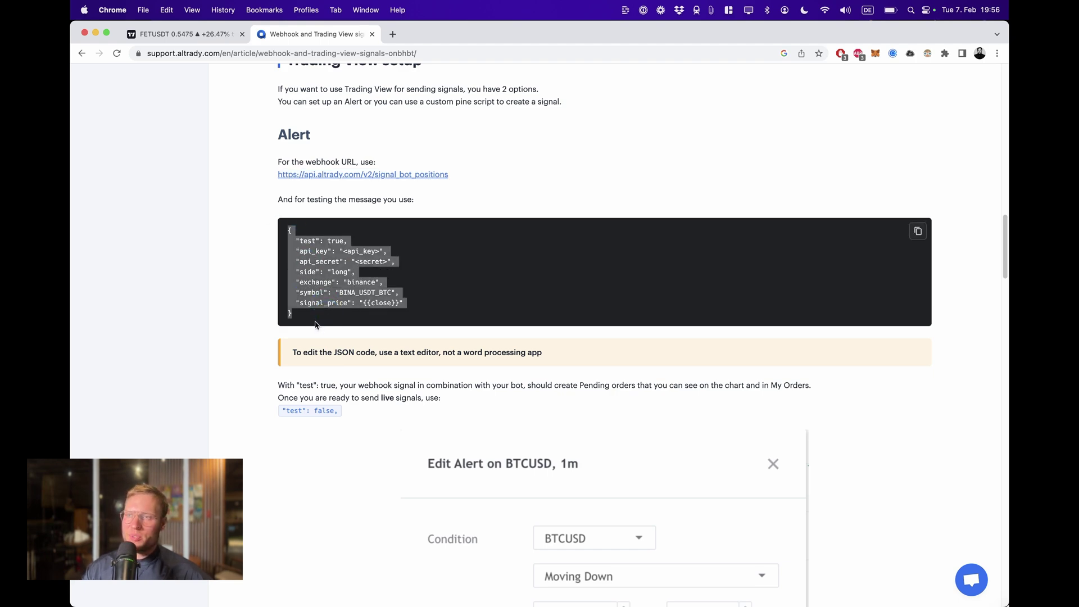
{"action": "left_click", "coordinate": [314, 325]}
Scroll to the general JSON example and highlight its dca_orders and stop_loss_percentage fields.
{"action": "scroll", "coordinate": [325, 348], "scroll_direction": "down", "scroll_amount": 8}
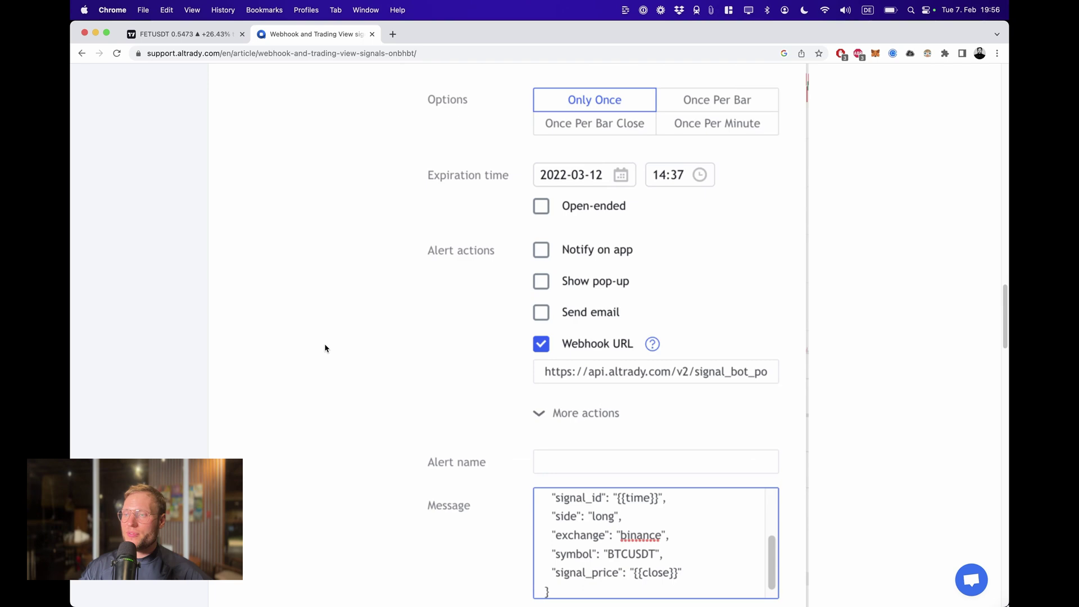
{"action": "scroll", "coordinate": [325, 348], "scroll_direction": "down", "scroll_amount": 15}
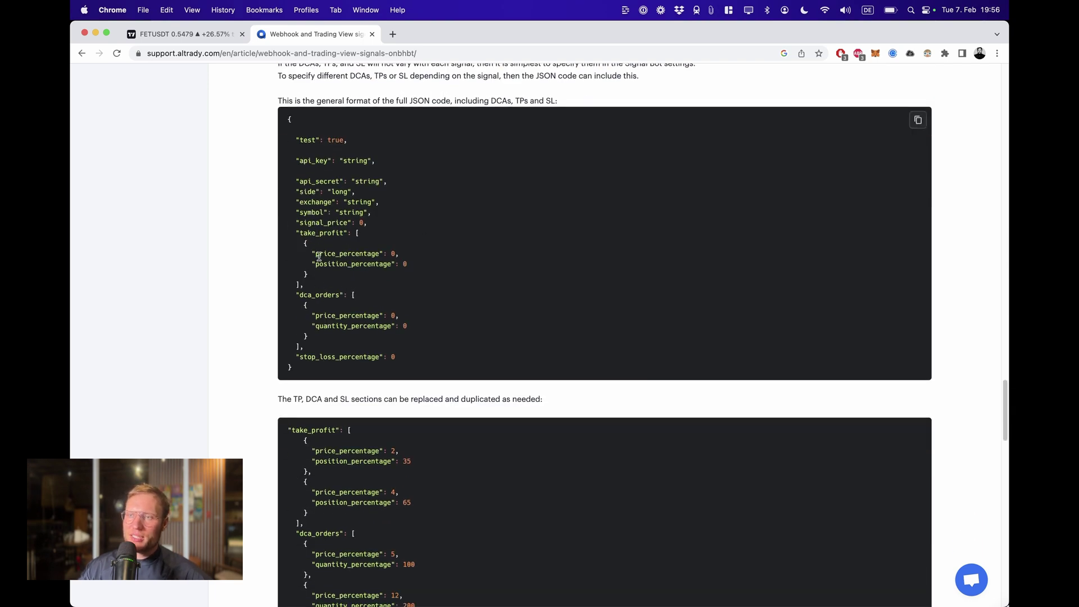
{"action": "left_click_drag", "start_coordinate": [288, 294], "coordinate": [351, 294]}
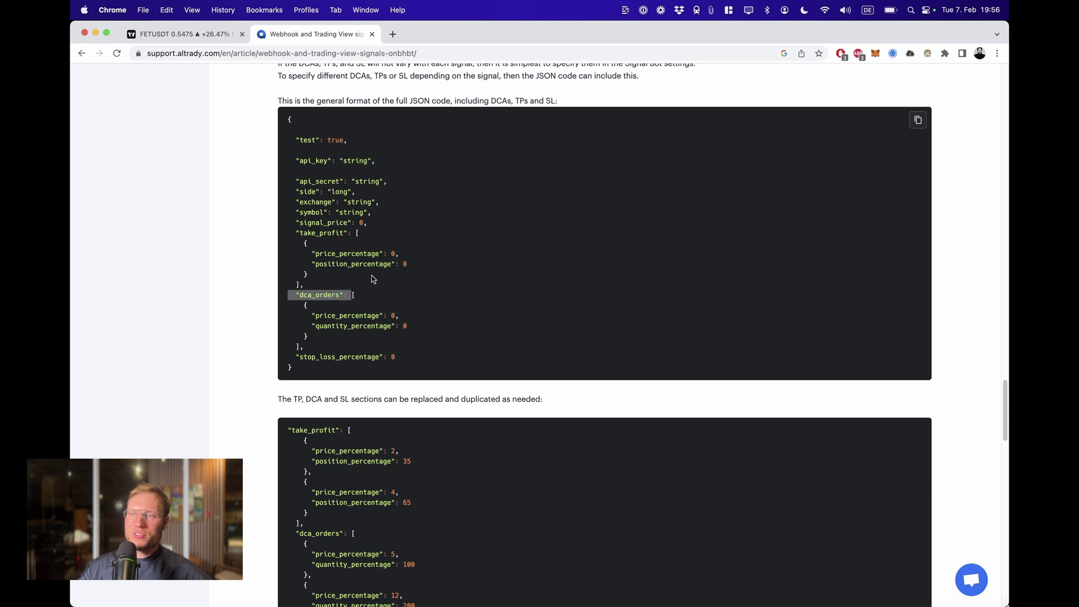
{"action": "left_click", "coordinate": [370, 300]}
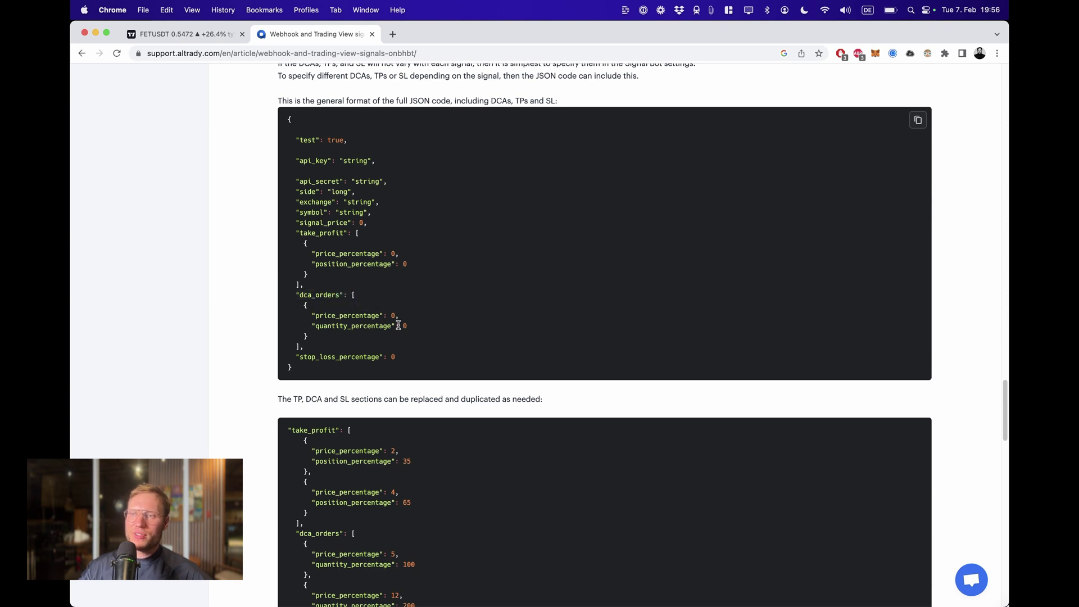
{"action": "left_click_drag", "start_coordinate": [291, 357], "coordinate": [392, 358]}
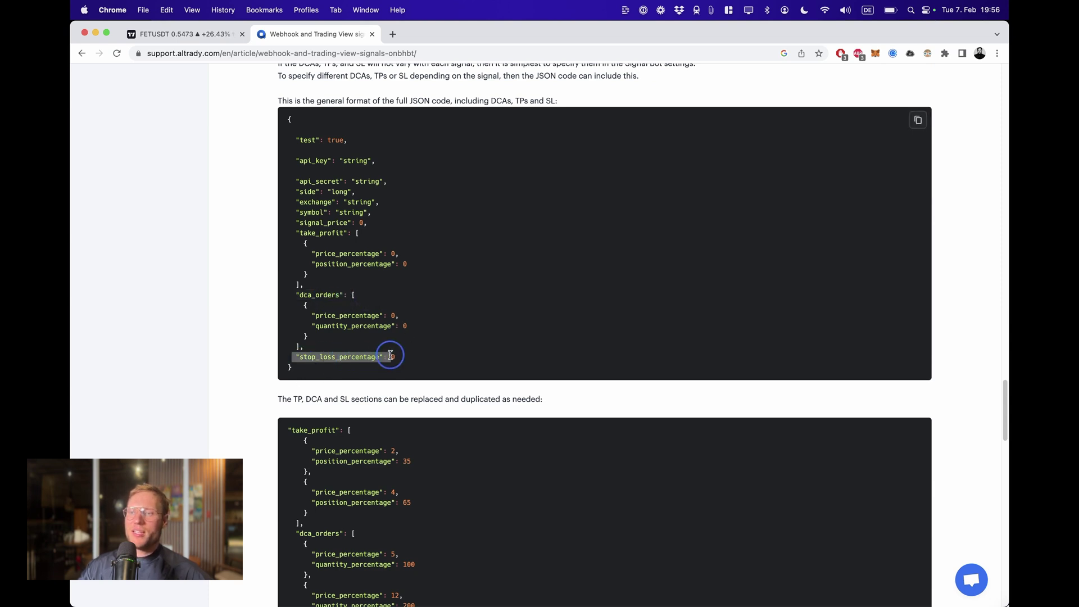
{"action": "left_click", "coordinate": [545, 275]}
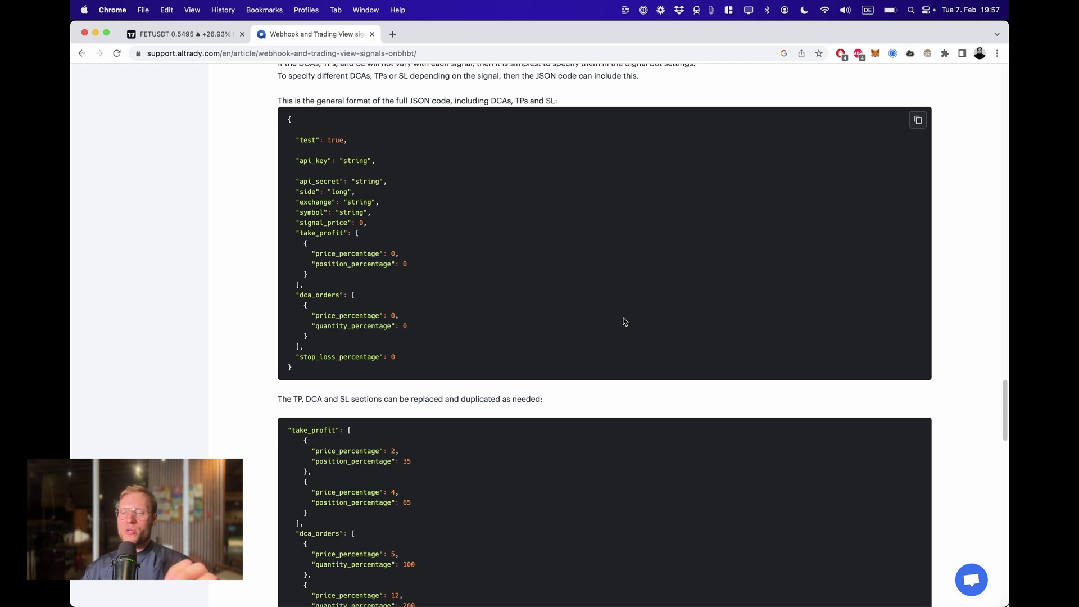
In RapidAPI, check the signal_bot_positions request's method options, keeping POST.
{"action": "key", "text": "super+Tab"}
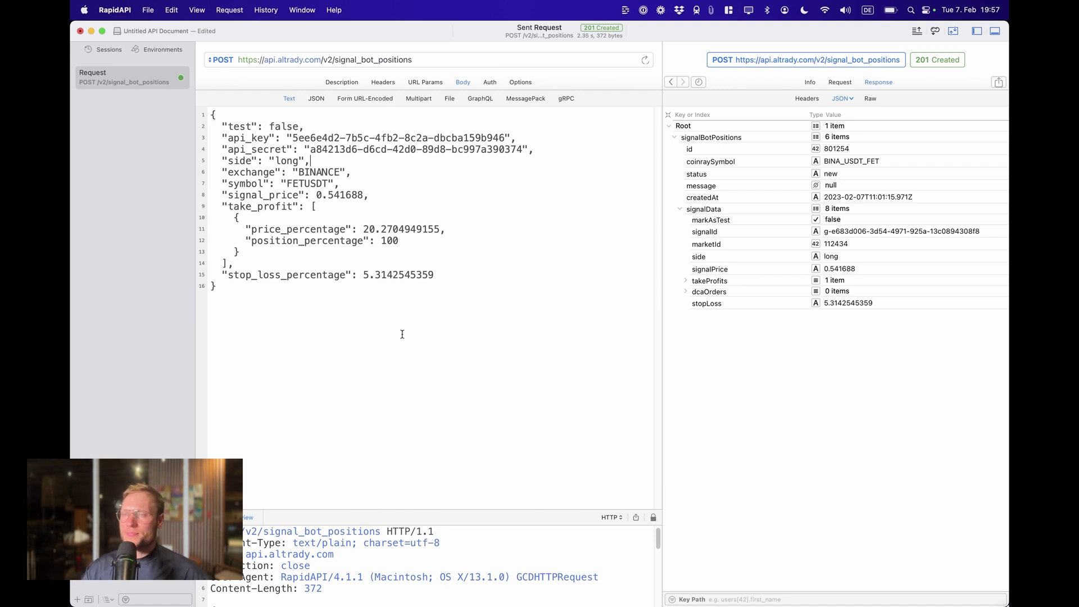
{"action": "left_click", "coordinate": [221, 65]}
{"action": "left_click", "coordinate": [389, 62]}
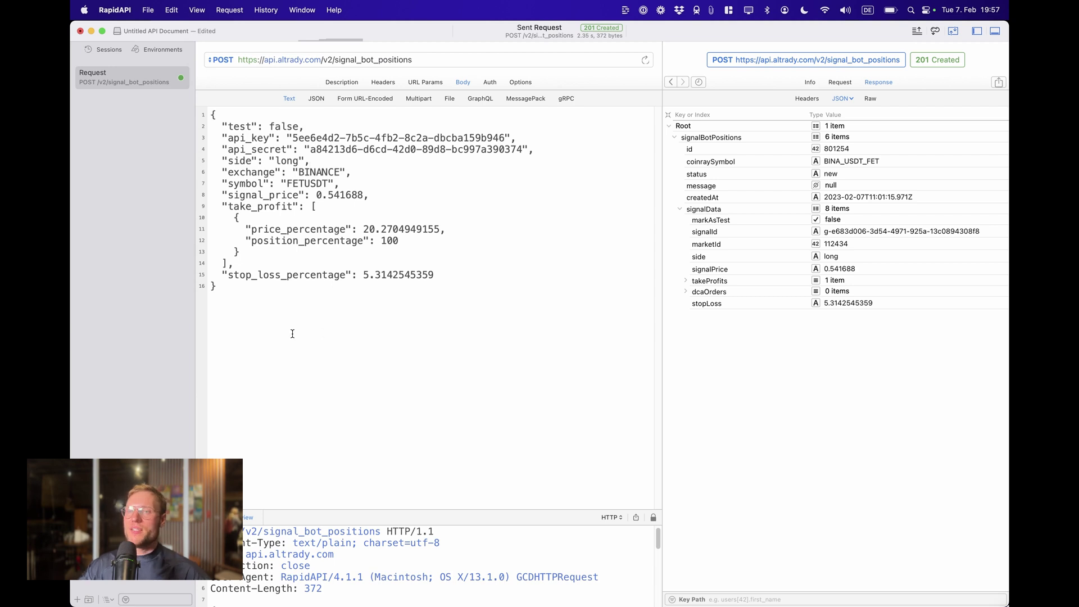
Review the request body and highlight its api_key value before returning to Altrady.
{"action": "left_click_drag", "start_coordinate": [276, 315], "coordinate": [140, 113]}
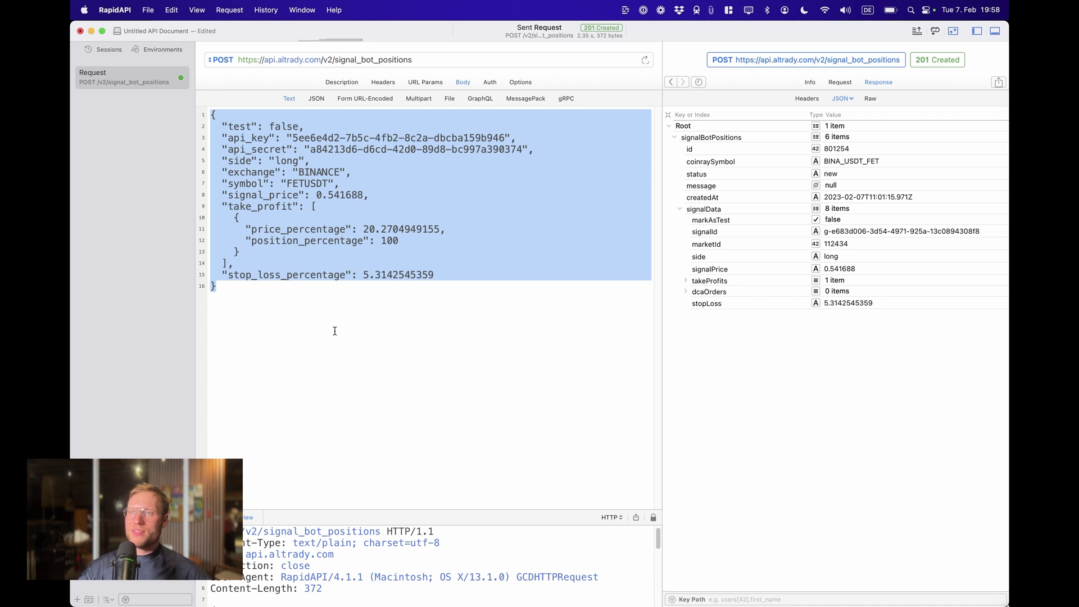
{"action": "left_click", "coordinate": [337, 147]}
{"action": "left_click_drag", "start_coordinate": [293, 138], "coordinate": [507, 138]}
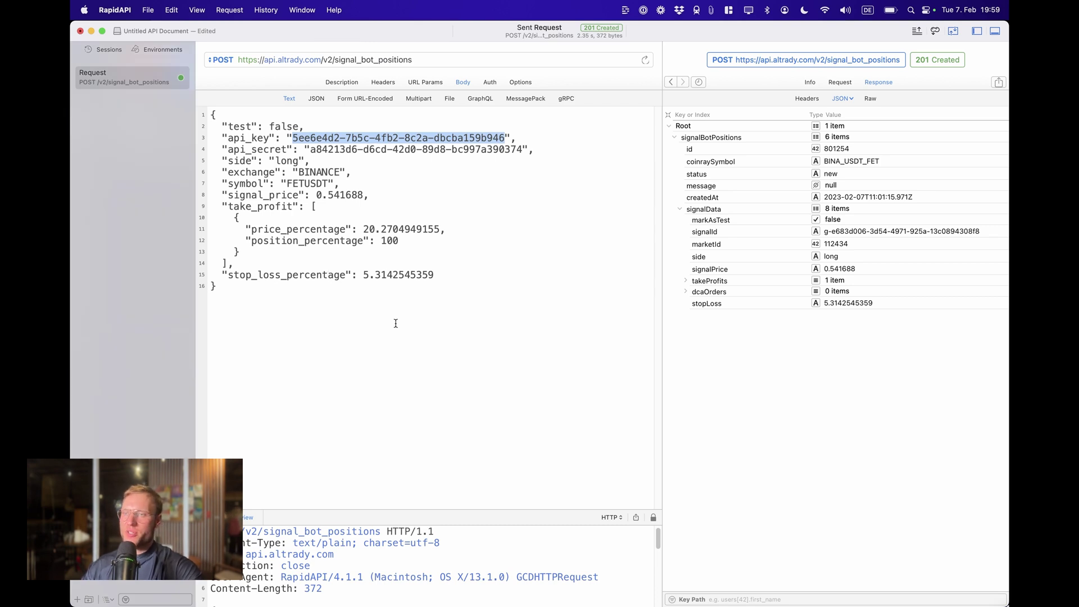
{"action": "key", "text": "super+Tab"}
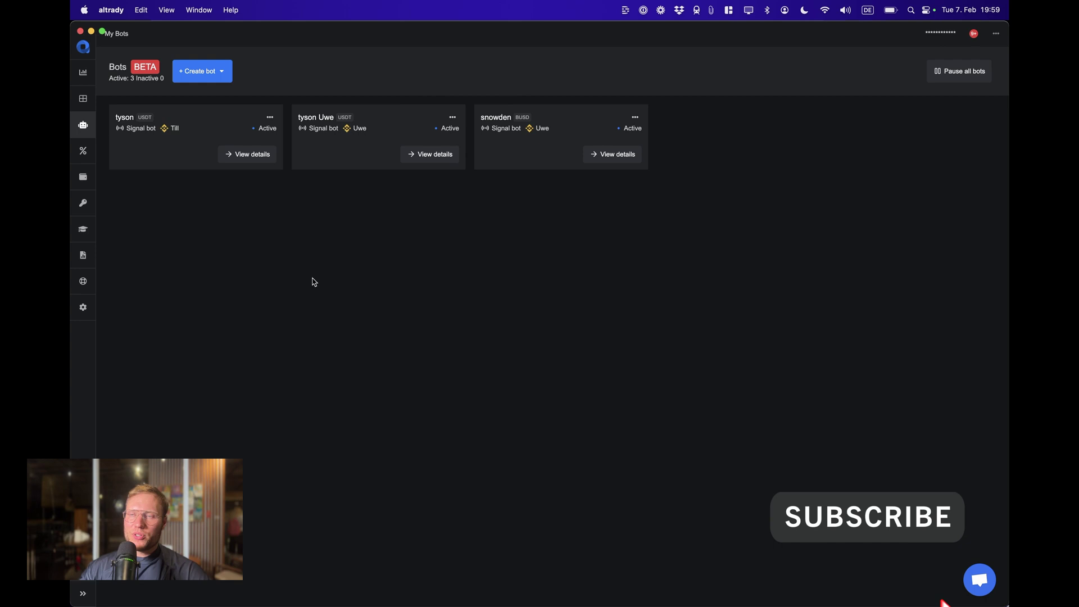
Create a new Signal bot named 'TradingView Test Alert' that takes Webhook signals.
{"action": "left_click", "coordinate": [200, 72]}
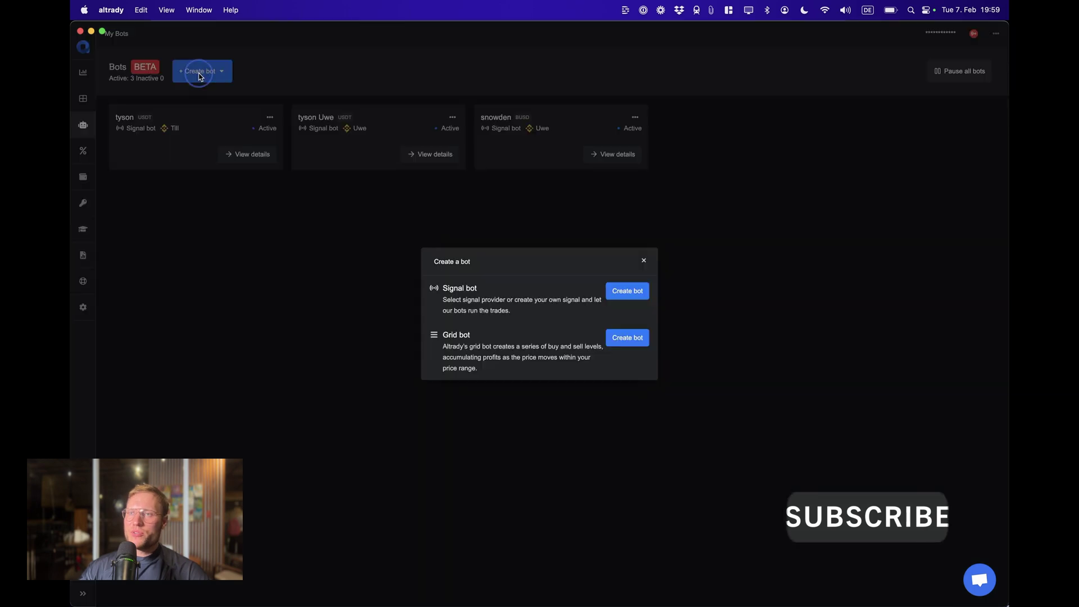
{"action": "left_click", "coordinate": [603, 284]}
{"action": "left_click", "coordinate": [628, 163]}
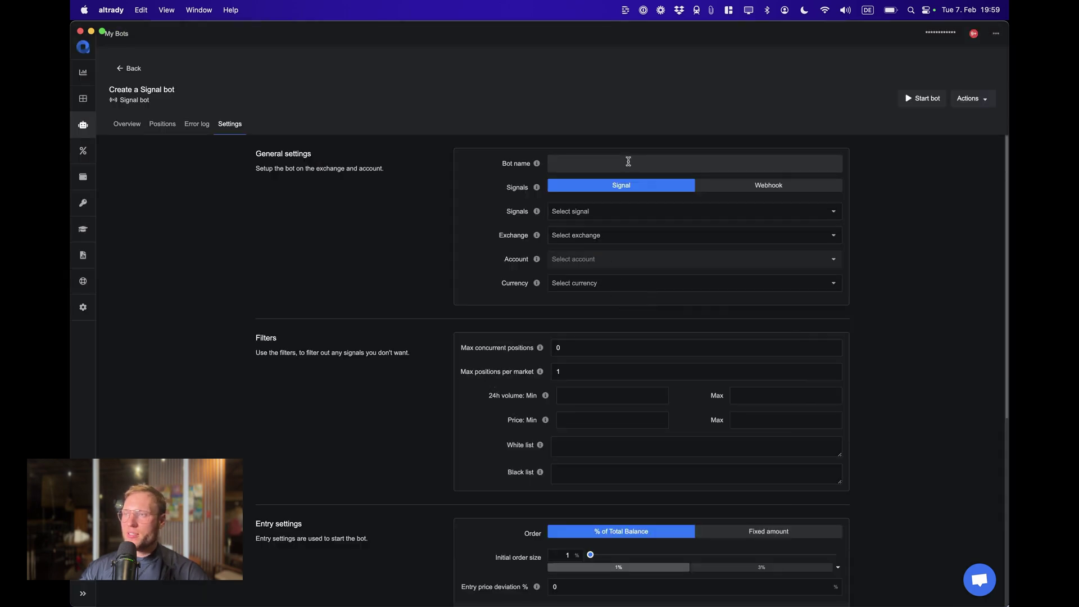
{"action": "type", "text": "TradingV"}
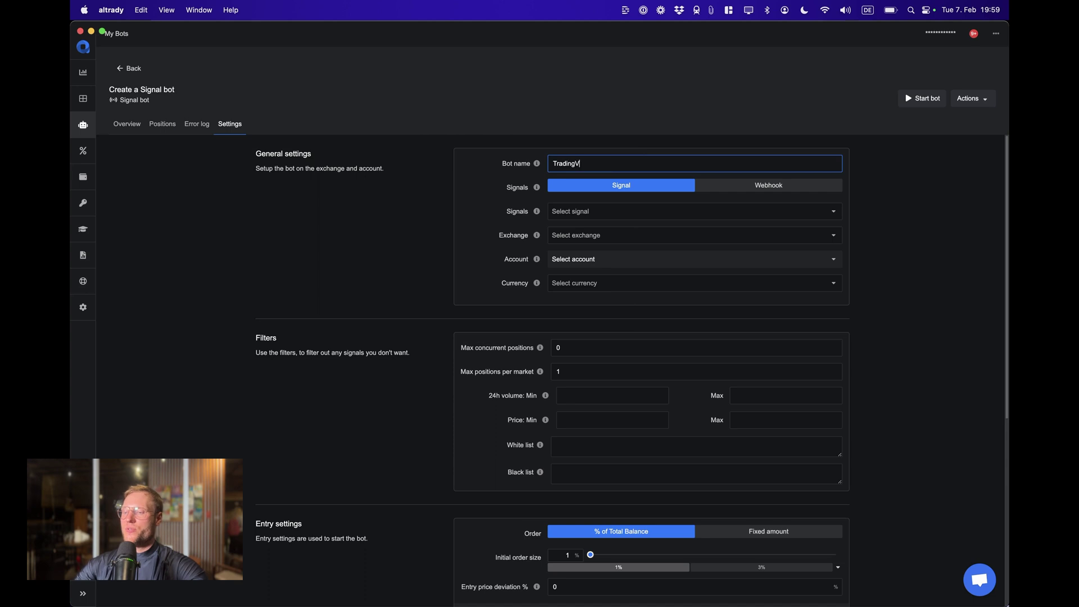
{"action": "type", "text": "iew Test Alert"}
{"action": "left_click", "coordinate": [767, 186]}
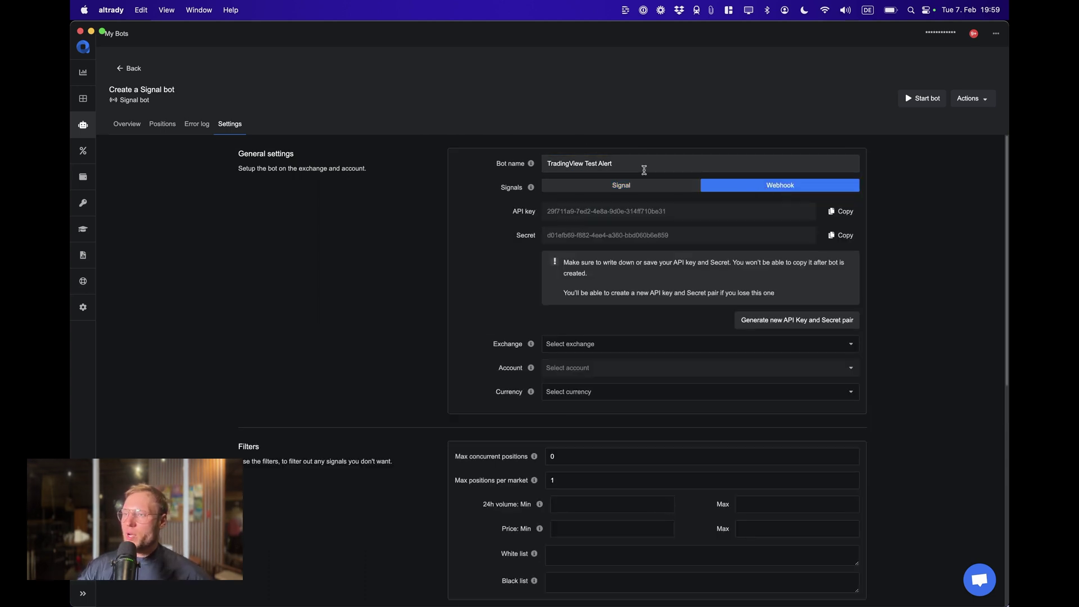
Set the bot to trade on Binance with the Paper account in USDT.
{"action": "left_click", "coordinate": [630, 344]}
{"action": "left_click", "coordinate": [631, 368]}
{"action": "left_click", "coordinate": [661, 385]}
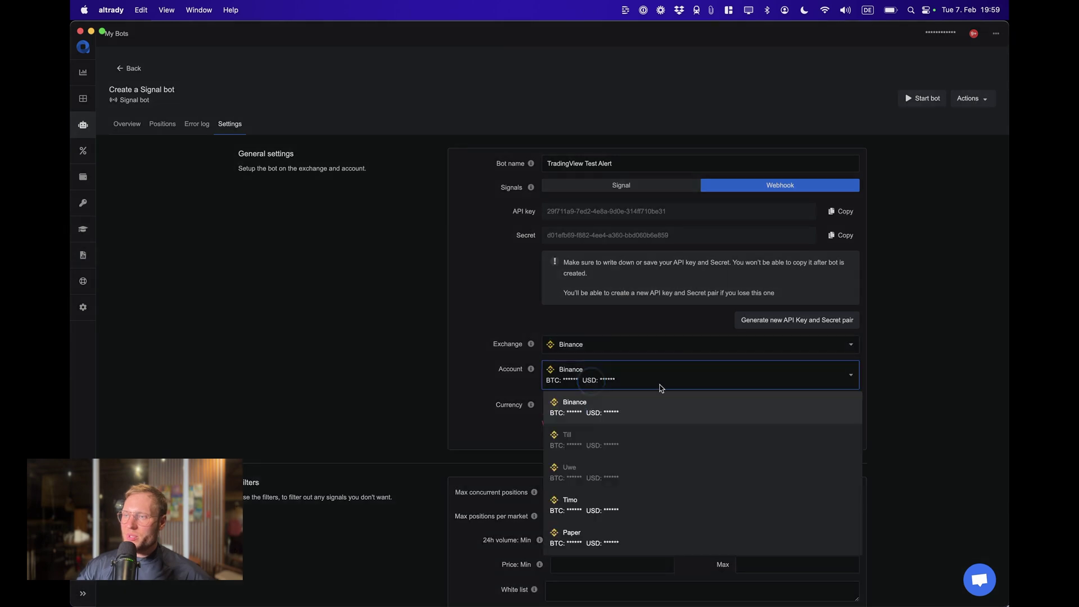
{"action": "left_click", "coordinate": [612, 542]}
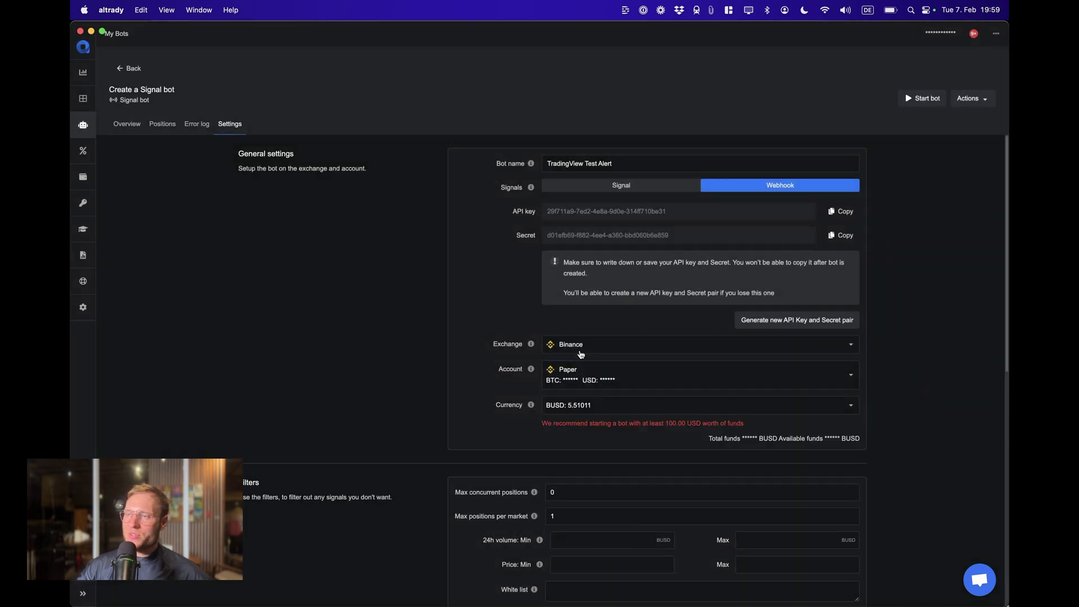
{"action": "left_click", "coordinate": [581, 348]}
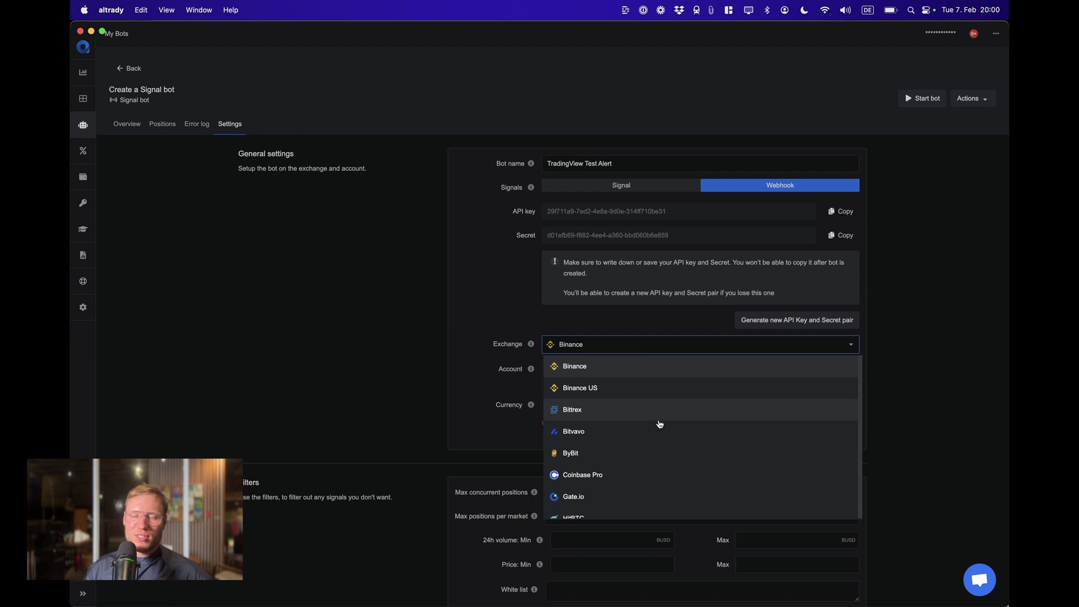
{"action": "left_click", "coordinate": [667, 406]}
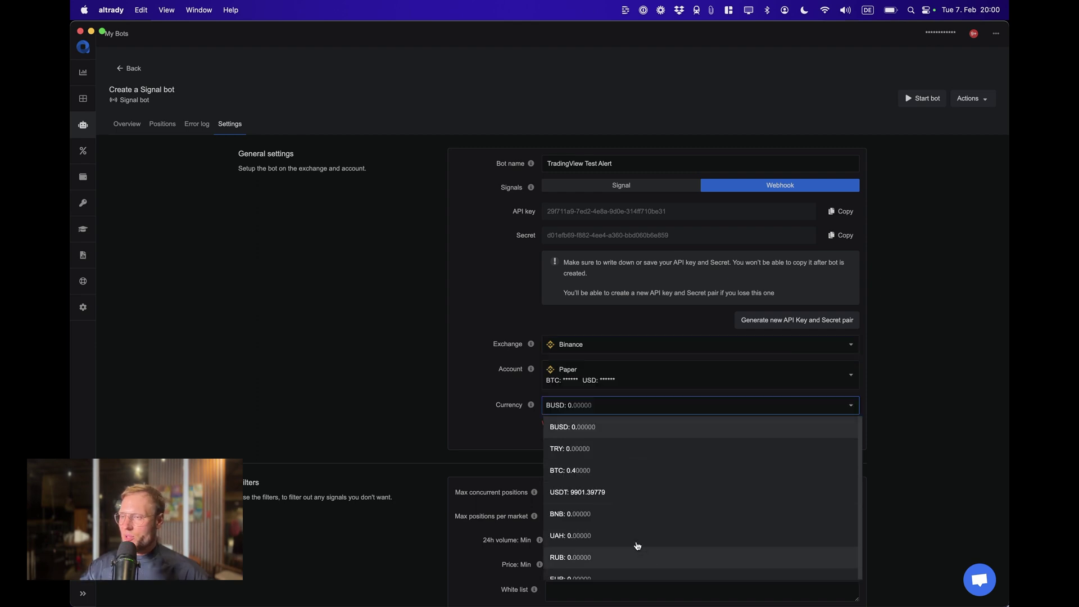
{"action": "left_click", "coordinate": [619, 501]}
Set max concurrent positions to 1 and a fixed initial order size of 100.
{"action": "scroll", "coordinate": [435, 394], "scroll_direction": "down", "scroll_amount": 3}
{"action": "left_click", "coordinate": [590, 344]}
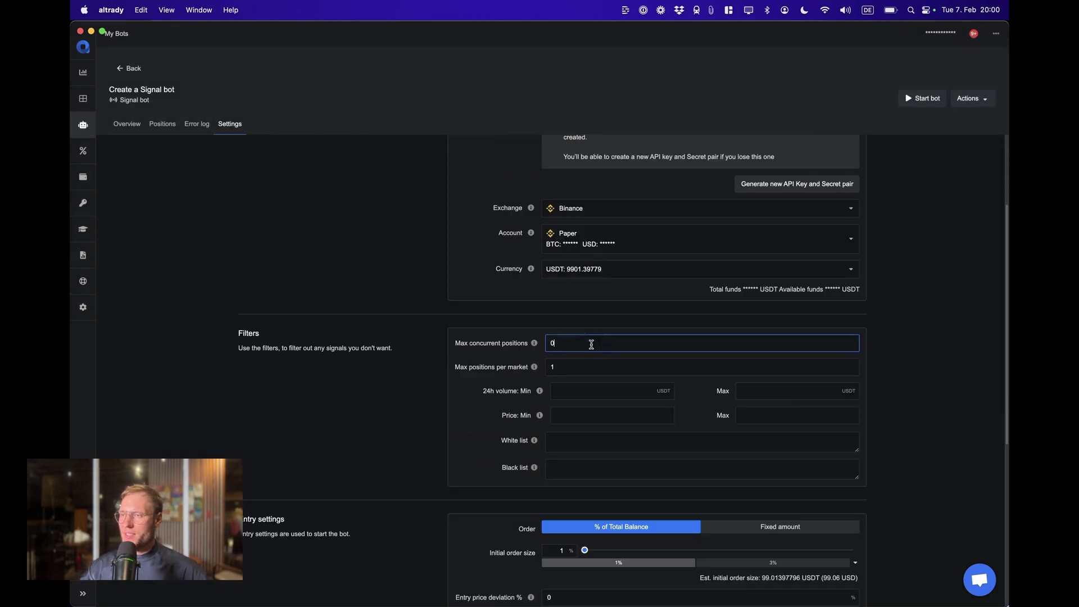
{"action": "key", "text": "BackSpace"}
{"action": "type", "text": "1"}
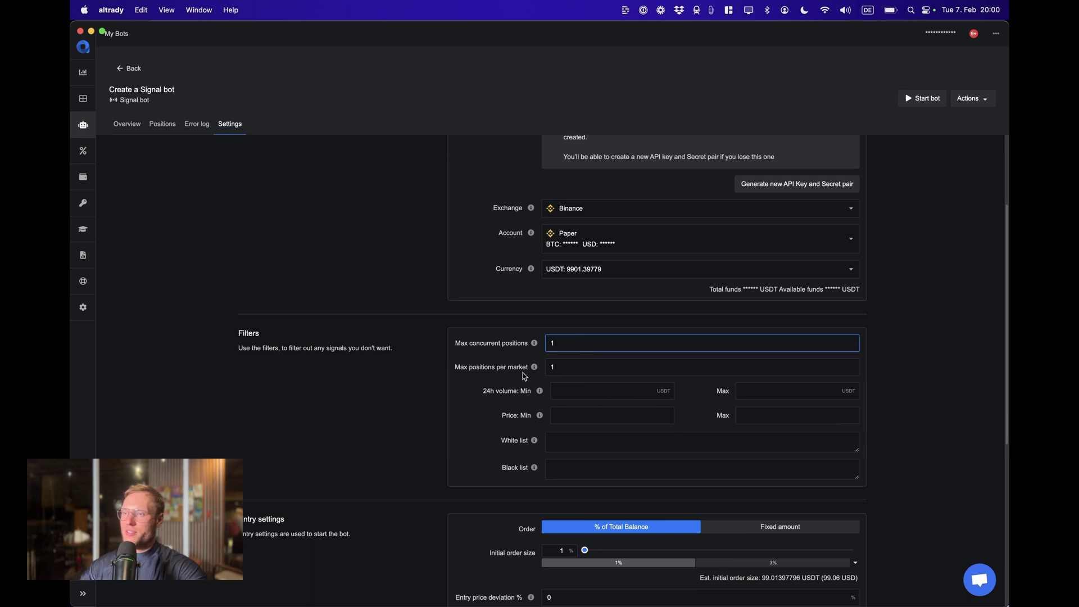
{"action": "scroll", "coordinate": [464, 435], "scroll_direction": "down", "scroll_amount": 3}
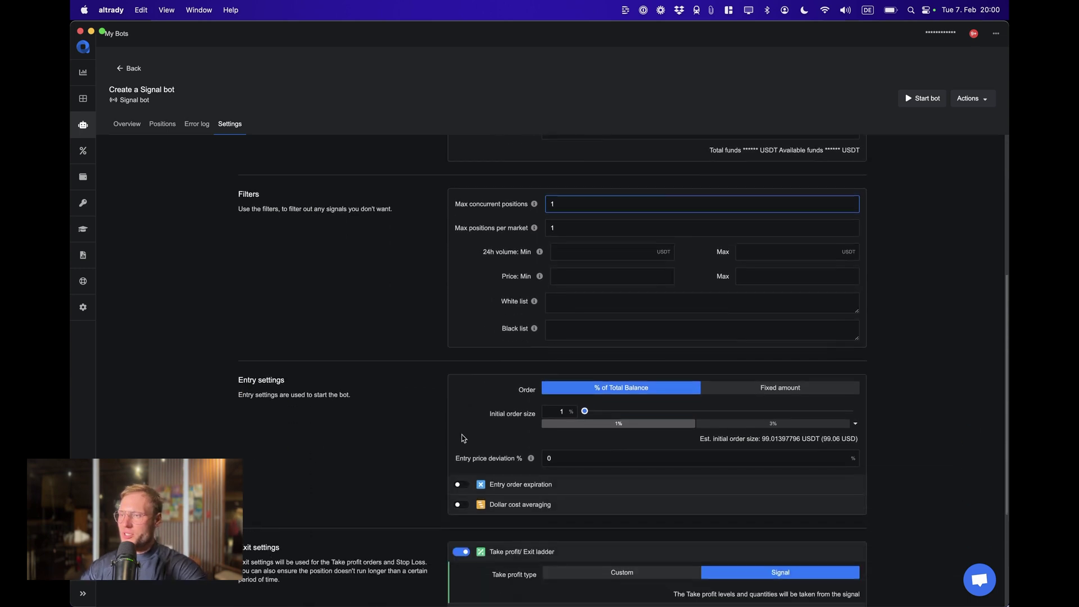
{"action": "left_click", "coordinate": [780, 385]}
{"action": "left_click", "coordinate": [579, 411]}
{"action": "double_click", "coordinate": [580, 411]}
{"action": "type", "text": "100"}
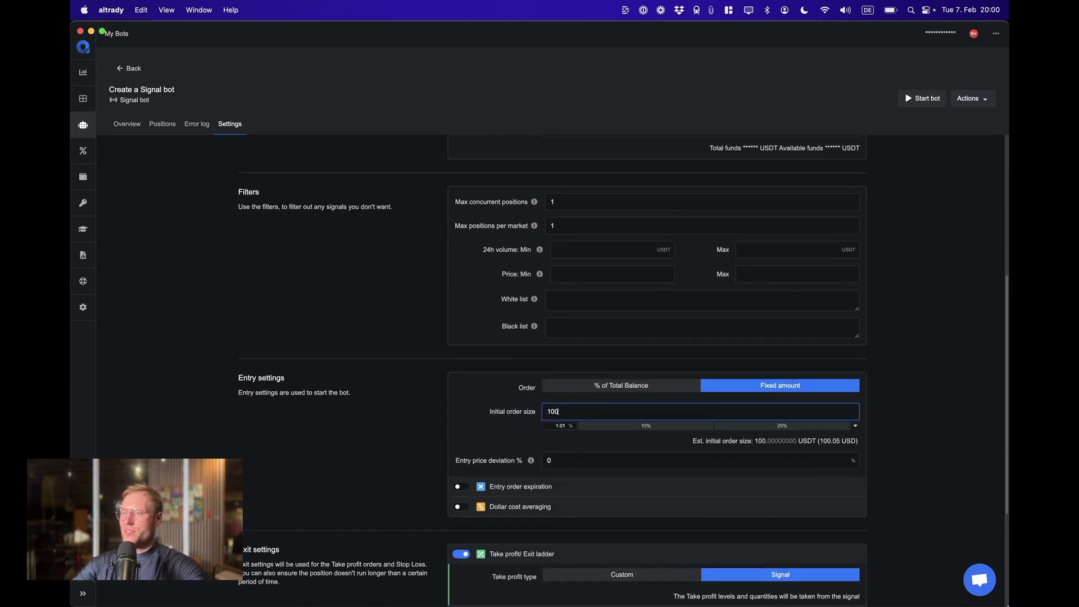
{"action": "left_click", "coordinate": [450, 424]}
Turn on the stop loss with its type set to Signal.
{"action": "scroll", "coordinate": [423, 538], "scroll_direction": "down", "scroll_amount": 3}
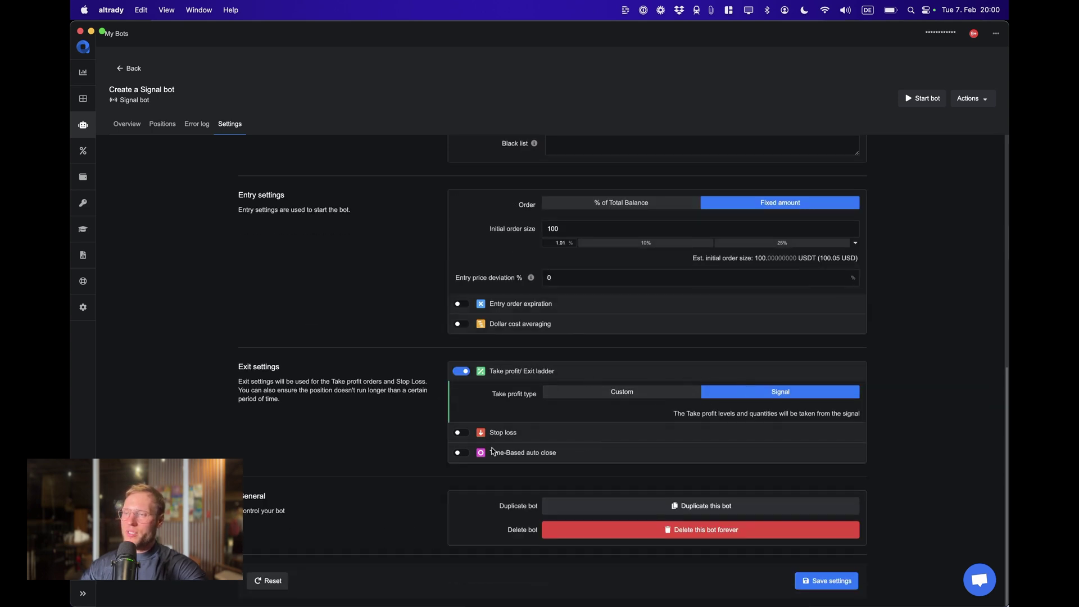
{"action": "left_click", "coordinate": [461, 432]}
{"action": "left_click", "coordinate": [706, 460]}
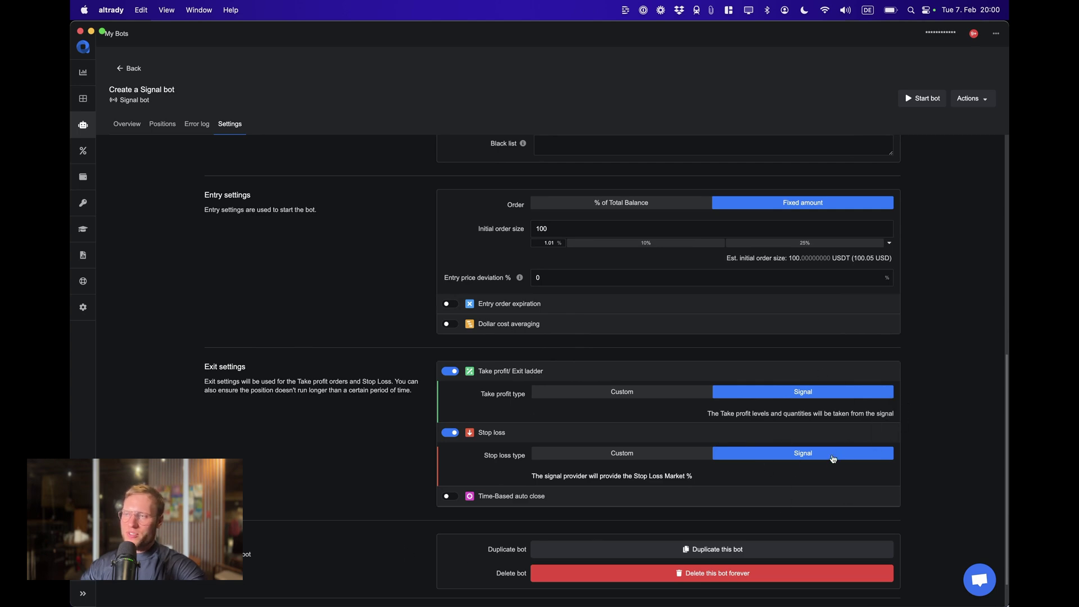
{"action": "scroll", "coordinate": [826, 470], "scroll_direction": "up", "scroll_amount": 7}
{"action": "scroll", "coordinate": [826, 470], "scroll_direction": "up", "scroll_amount": 1}
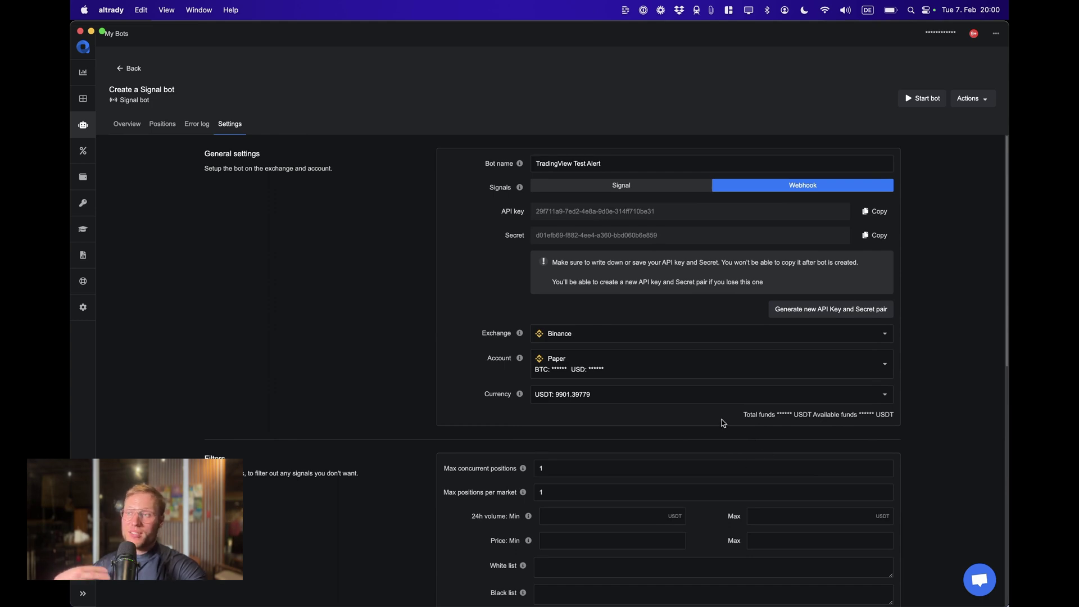
{"action": "scroll", "coordinate": [731, 438], "scroll_direction": "down", "scroll_amount": 15}
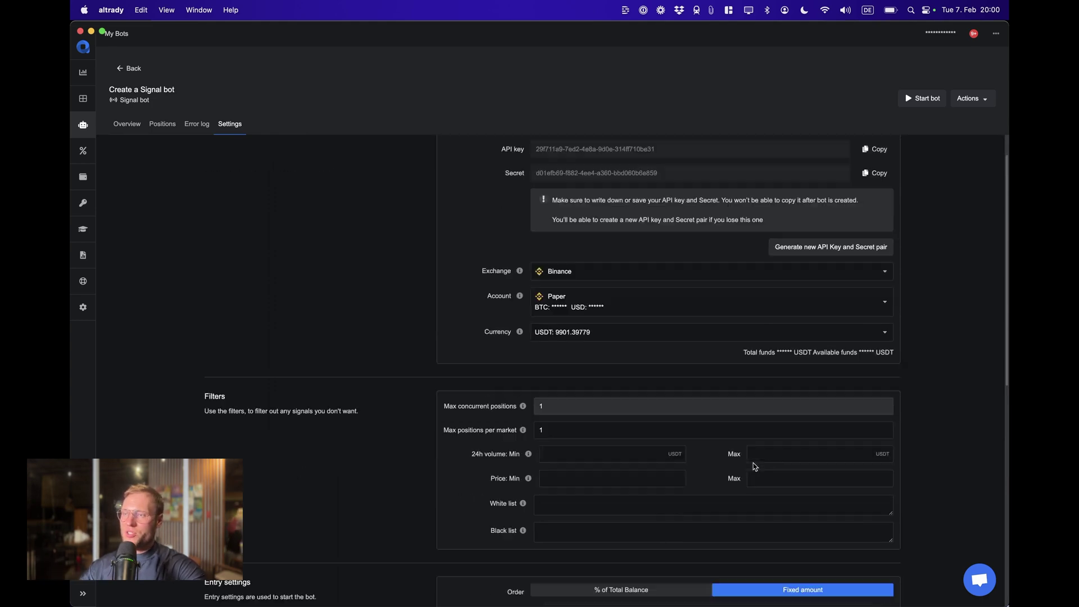
Save the TradingView Test Alert bot's settings to create it.
{"action": "left_click", "coordinate": [863, 580]}
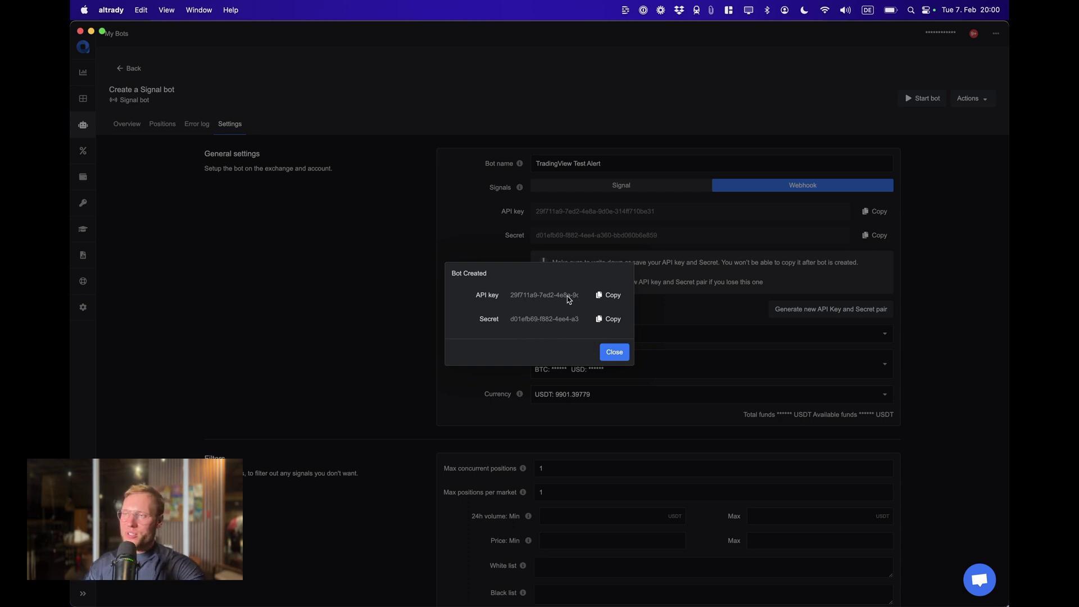
Copy the new bot's API key and secret into the RapidAPI request body.
{"action": "left_click", "coordinate": [605, 297]}
{"action": "key", "text": "super+Tab"}
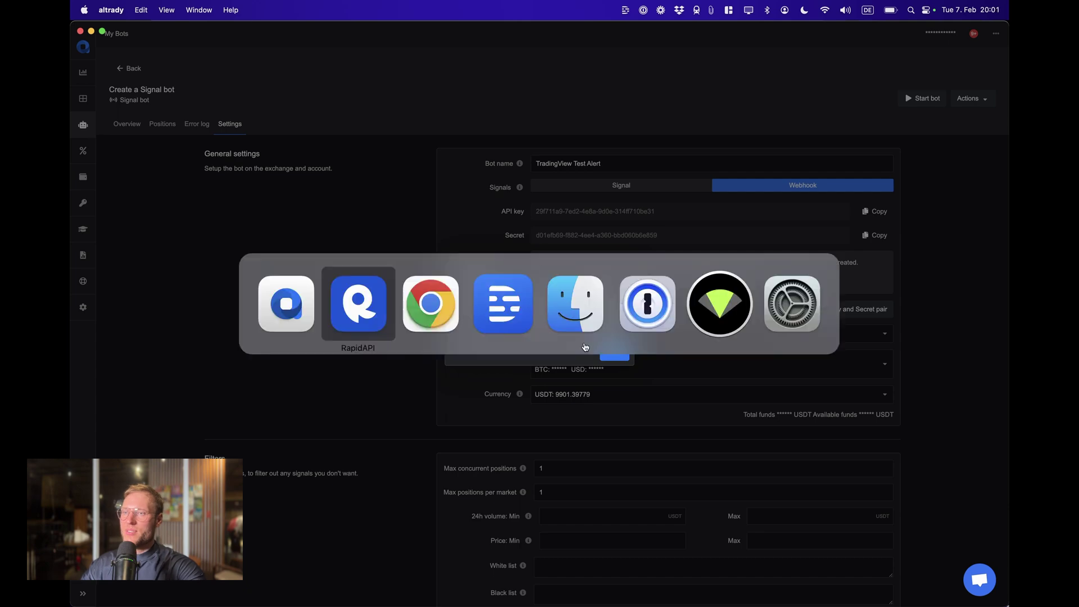
{"action": "key", "text": "super+v"}
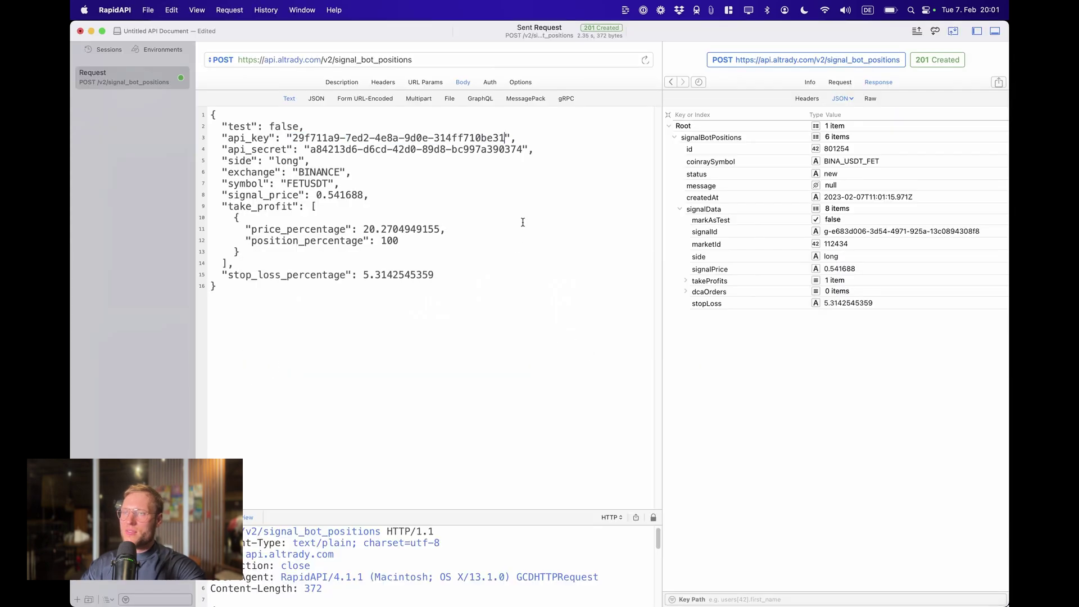
{"action": "key", "text": "super+Tab"}
{"action": "left_click", "coordinate": [612, 319]}
{"action": "key", "text": "super+Tab"}
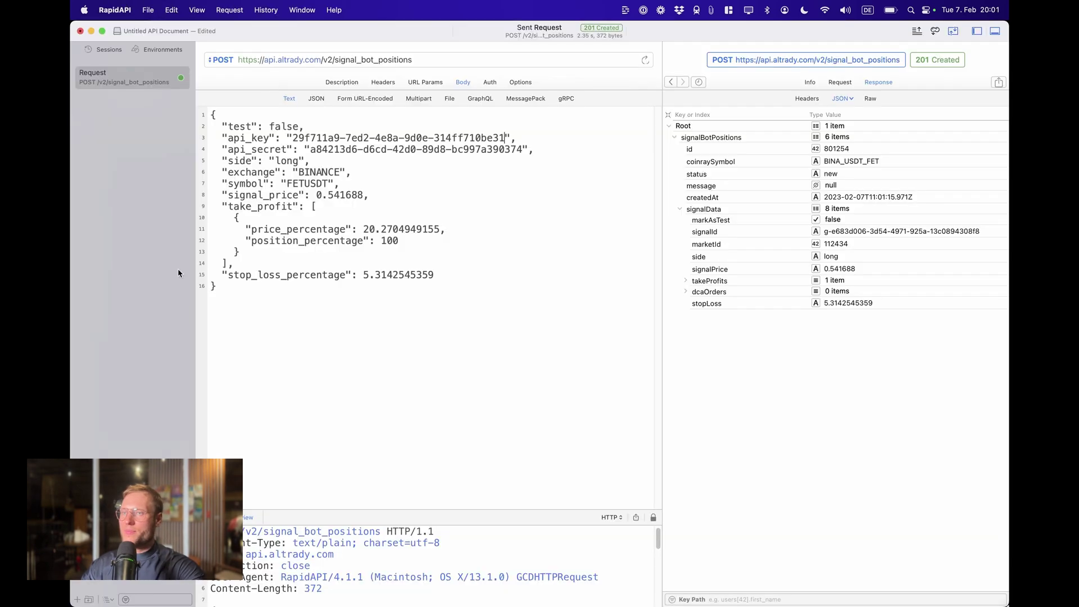
{"action": "key", "text": "super+Tab"}
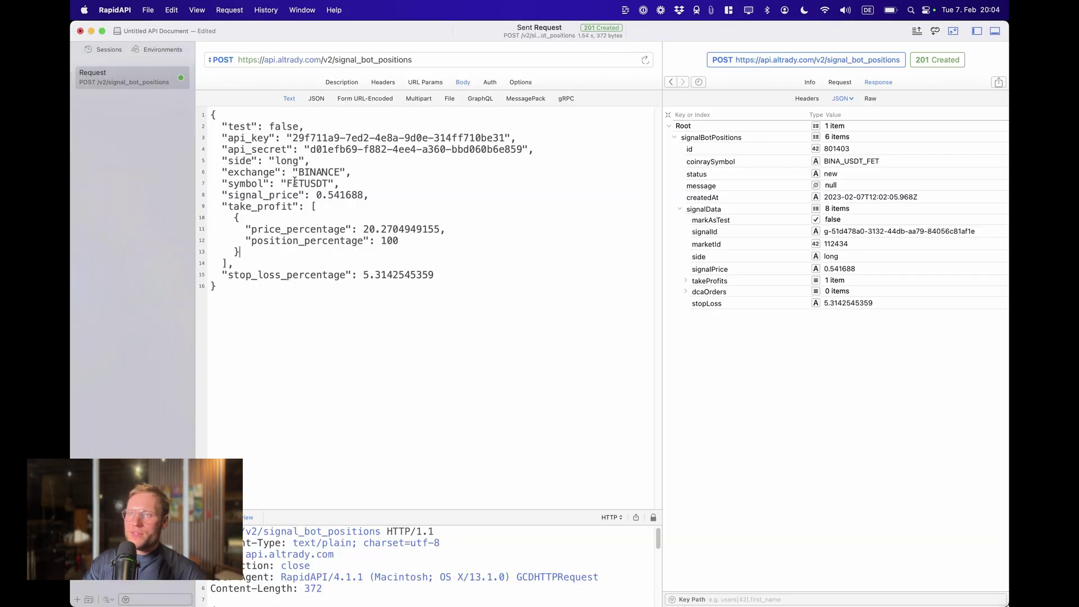
Change the request's symbol from FETUSDT to ADAUSDT.
{"action": "left_click", "coordinate": [306, 180]}
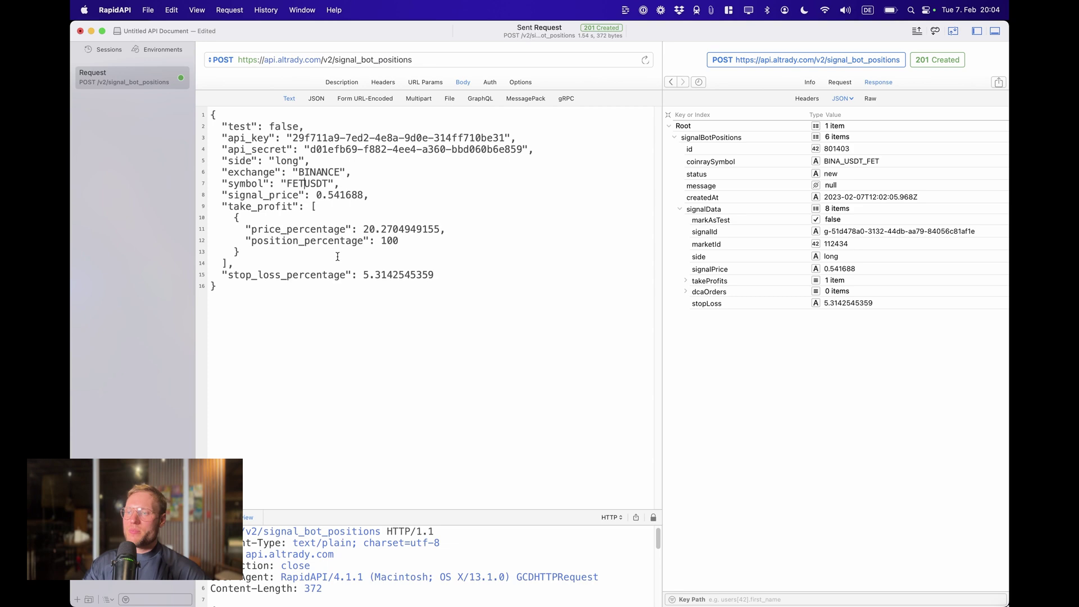
{"action": "key", "text": "BackSpace"}
{"action": "key", "text": "BackSpace"}
{"action": "key", "text": "BackSpace"}
{"action": "key", "text": "Return"}
{"action": "type", "text": "A"}
{"action": "key", "text": "BackSpace"}
{"action": "key", "text": "BackSpace"}
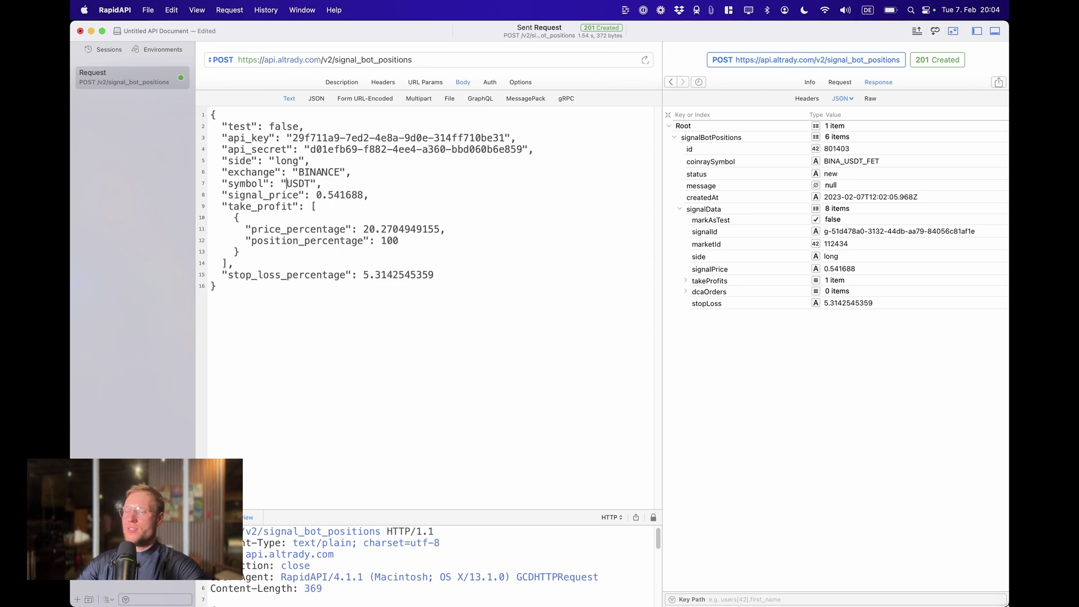
{"action": "type", "text": "ADA"}
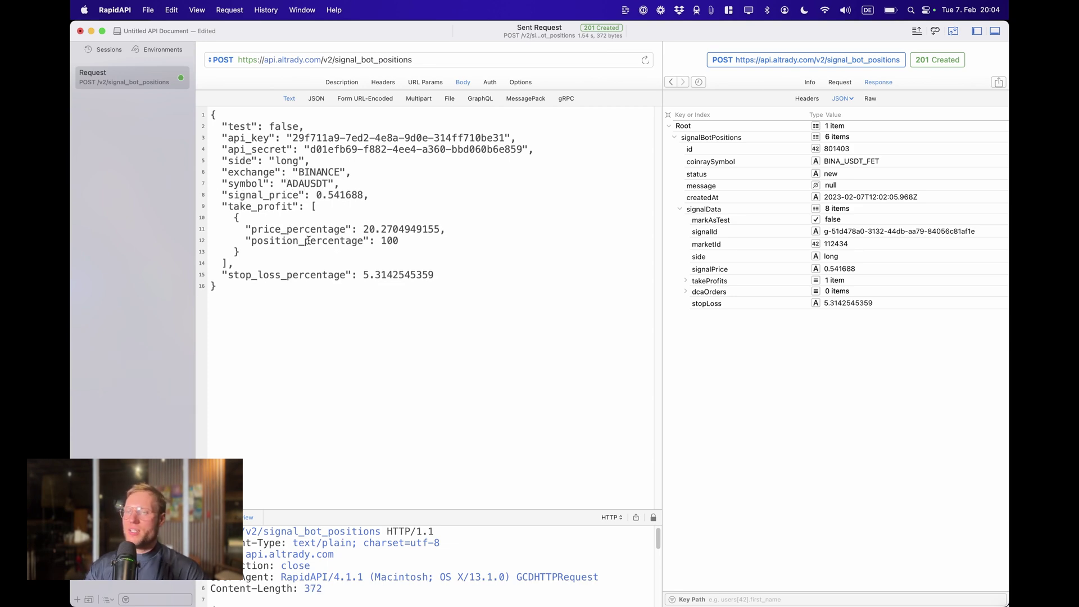
Set the signal price to 0.381688 from ADA's current price and send the test signal.
{"action": "key", "text": "super+Tab"}
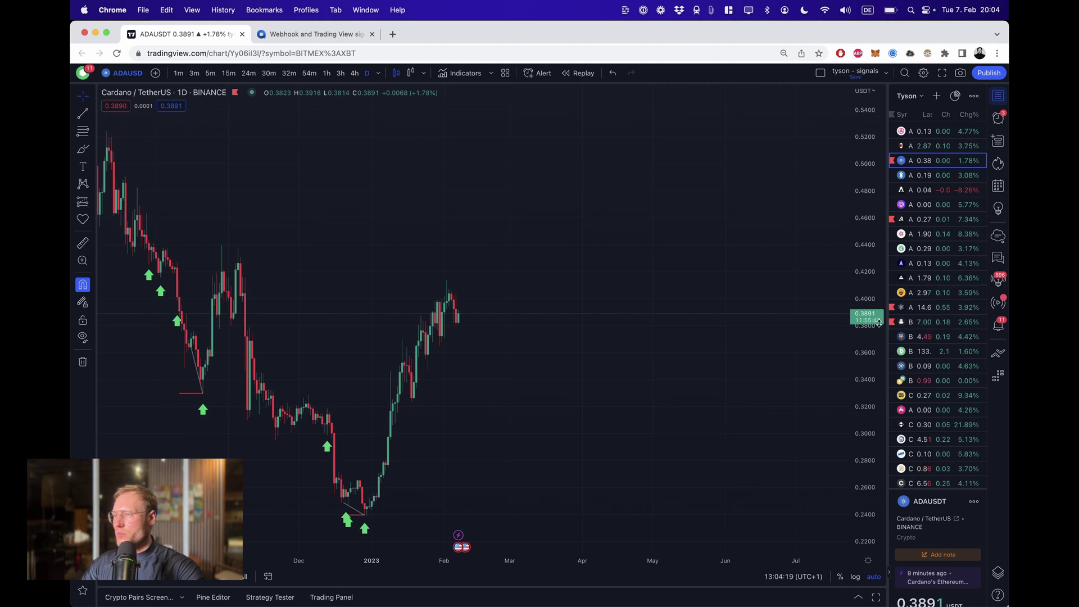
{"action": "key", "text": "super+Tab"}
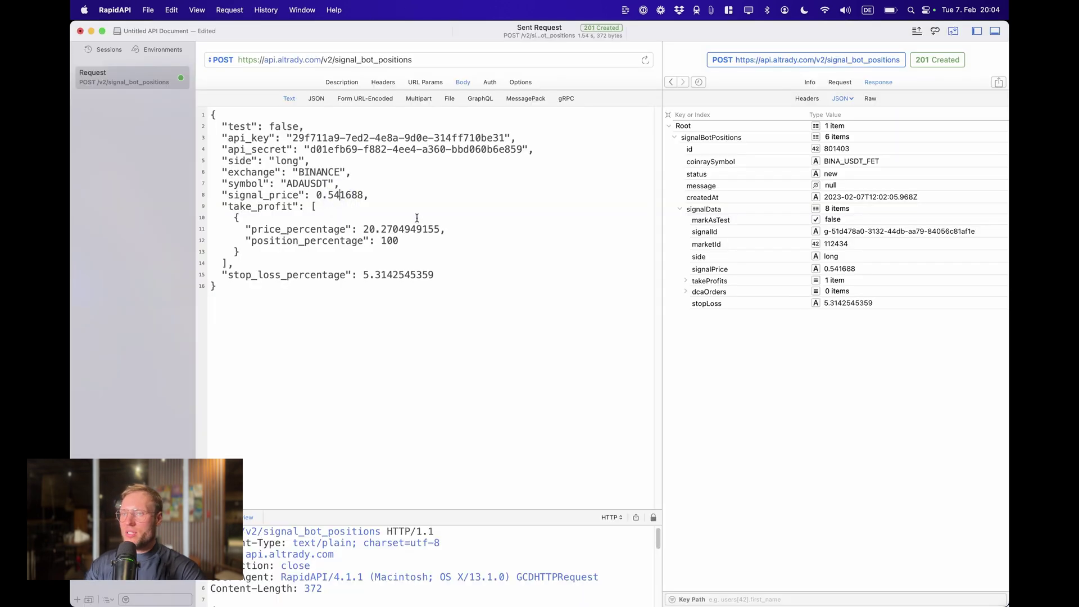
{"action": "key", "text": "BackSpace"}
{"action": "key", "text": "BackSpace"}
{"action": "type", "text": "38"}
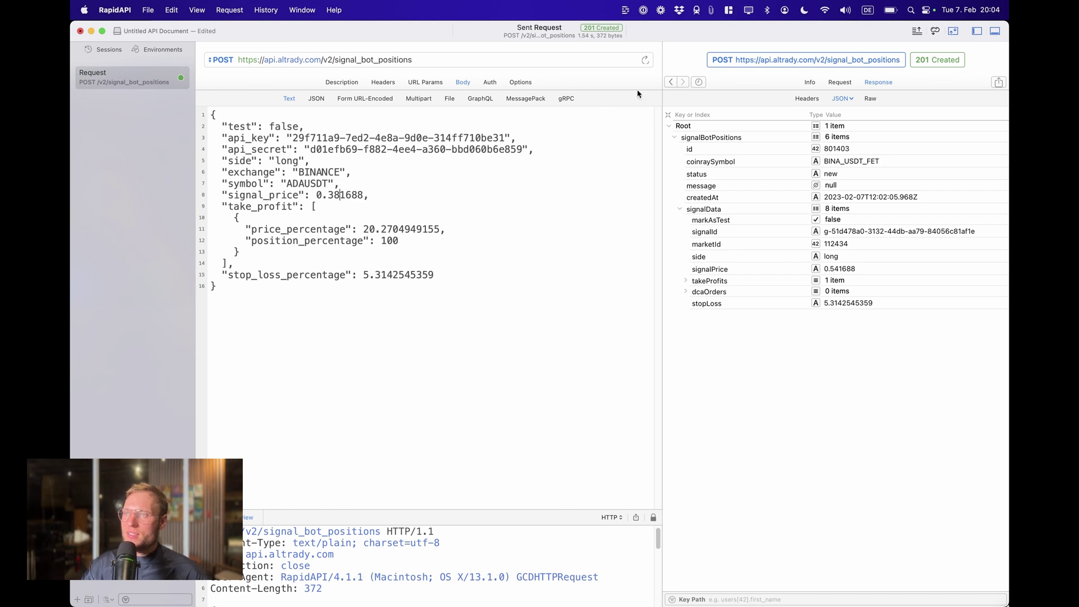
{"action": "left_click", "coordinate": [645, 60]}
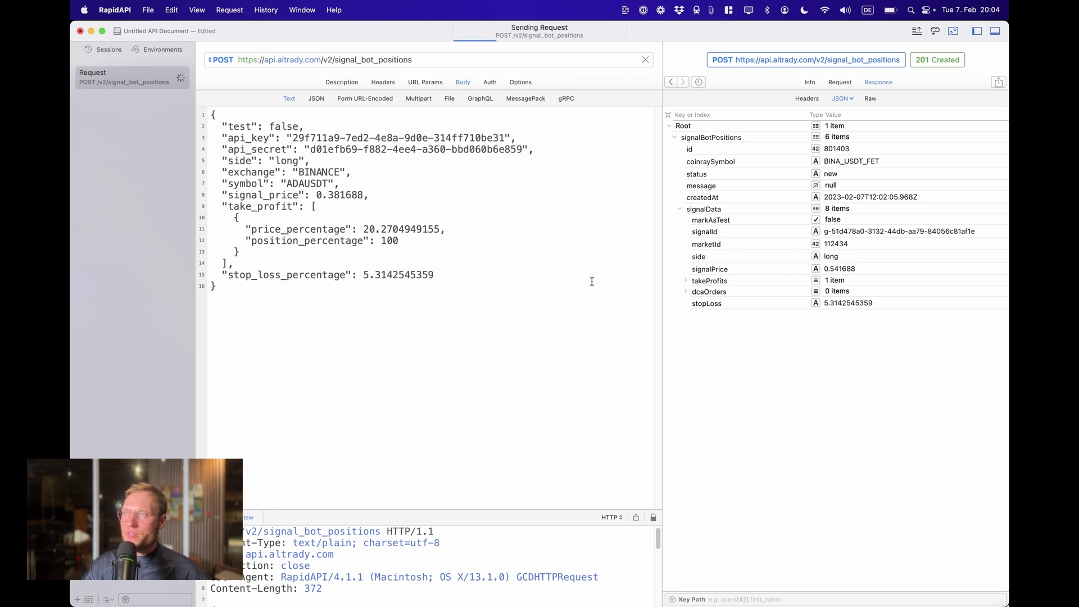
Refresh the bot's overview, dismiss the stream error, and open the BINA: ADA/USDT chart.
{"action": "key", "text": "super+Tab"}
{"action": "key", "text": "super+Tab"}
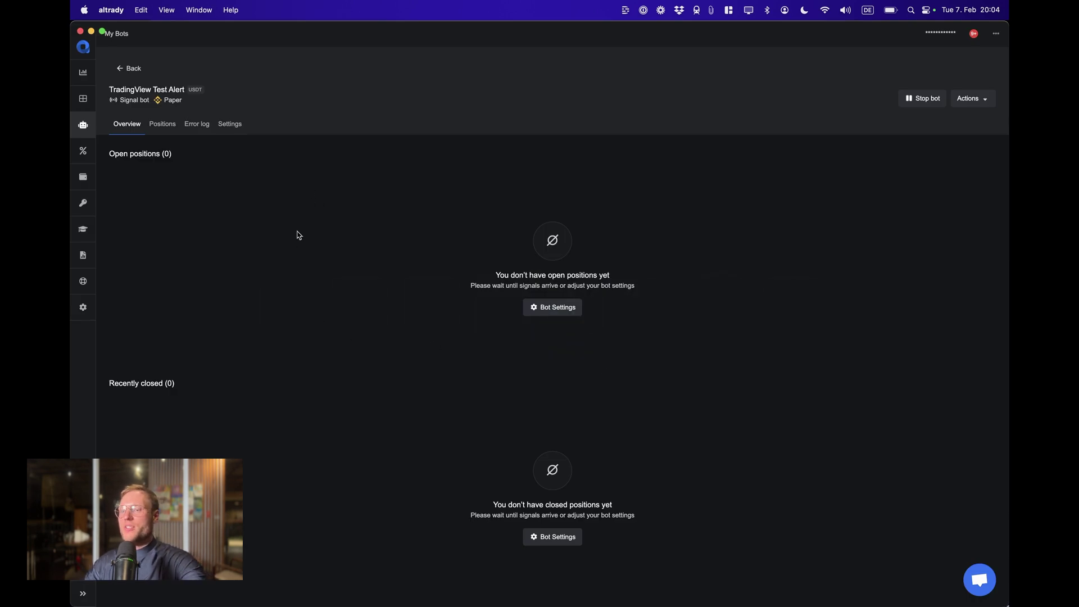
{"action": "key", "text": "super+r"}
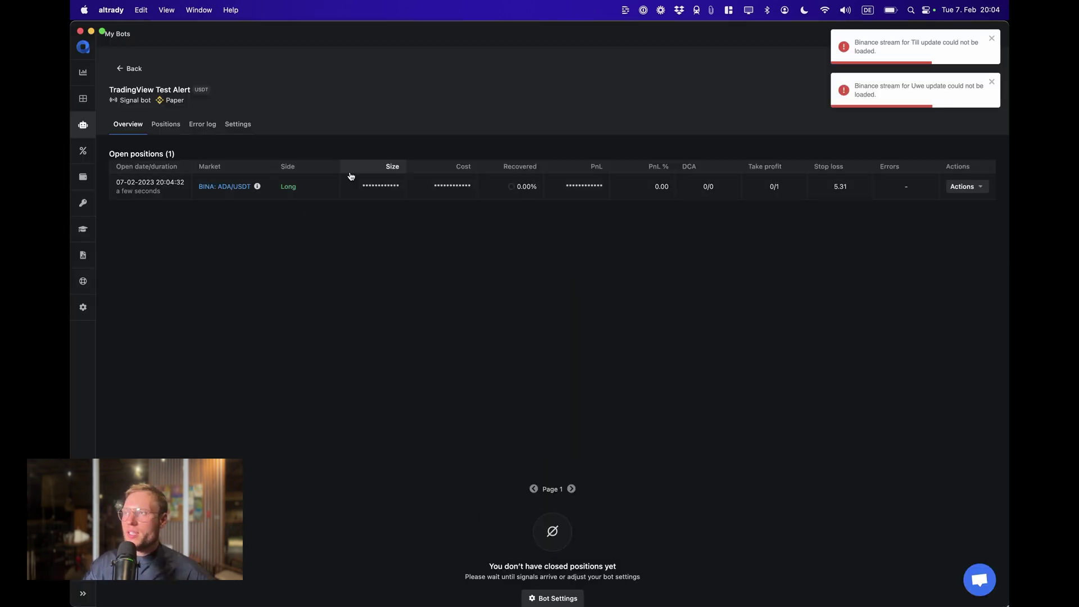
{"action": "left_click", "coordinate": [991, 38]}
{"action": "left_click", "coordinate": [228, 187]}
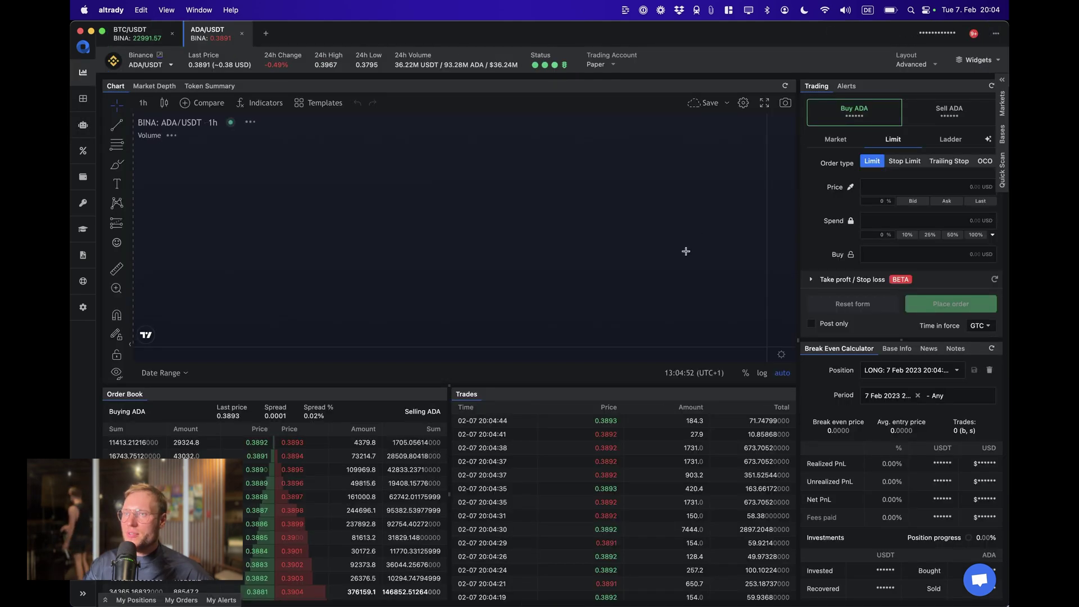
{"action": "left_click", "coordinate": [779, 275]}
{"action": "scroll", "coordinate": [644, 231], "scroll_direction": "down", "scroll_amount": 3}
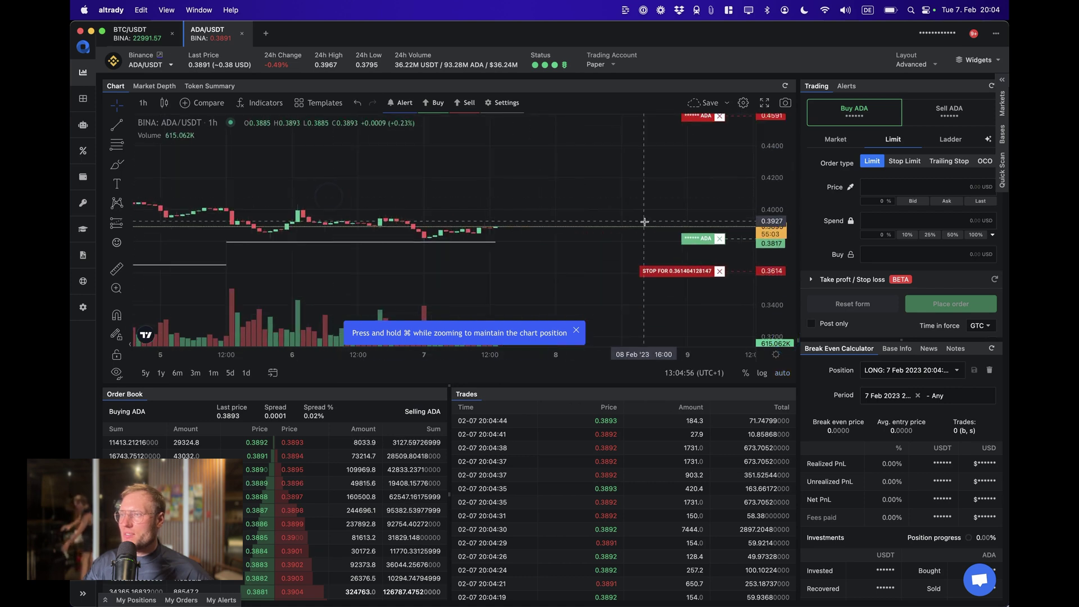
{"action": "left_click", "coordinate": [642, 238], "text": "shift"}
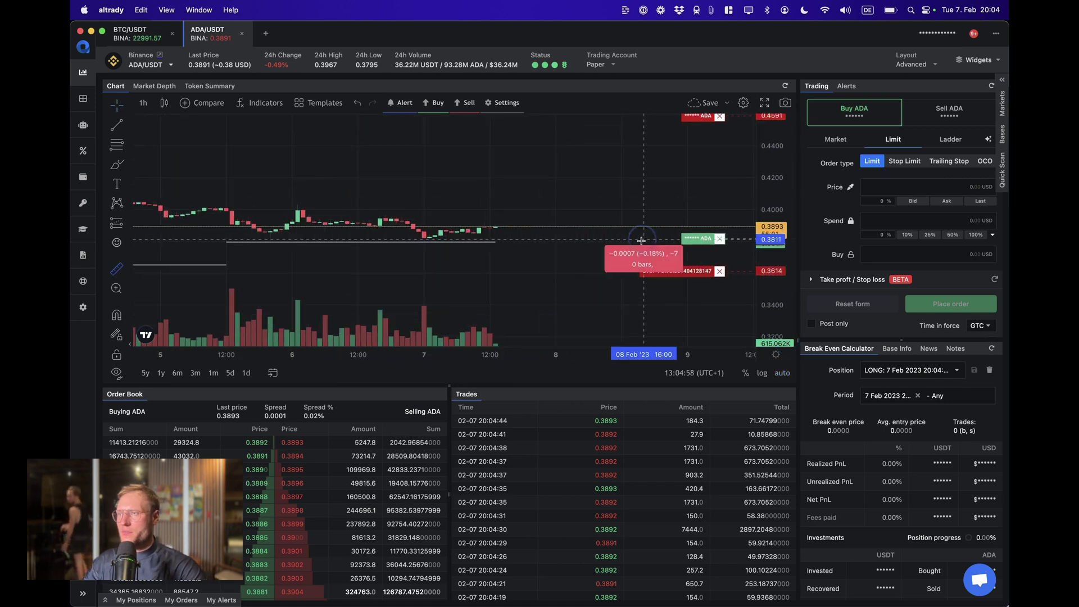
{"action": "left_click", "coordinate": [630, 270]}
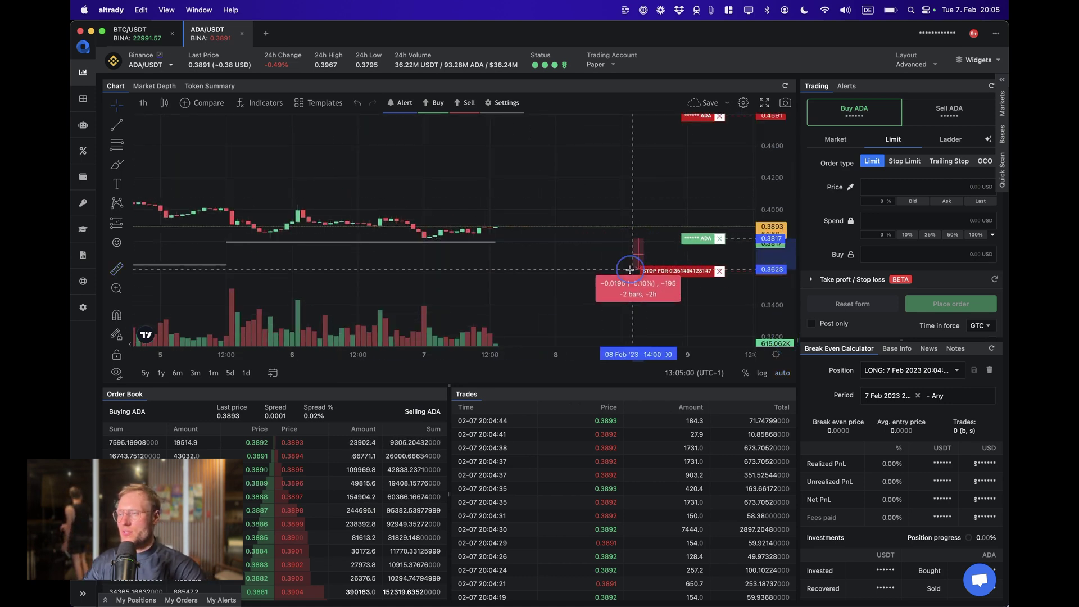
{"action": "left_click", "coordinate": [594, 238], "text": "shift"}
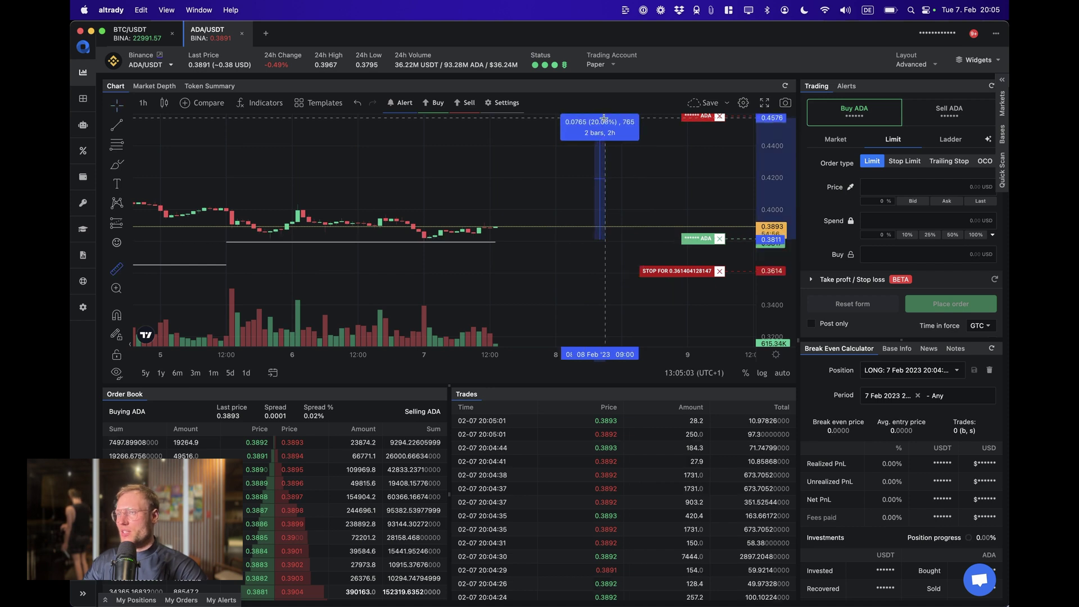
{"action": "left_click", "coordinate": [602, 117]}
{"action": "left_click", "coordinate": [539, 240]}
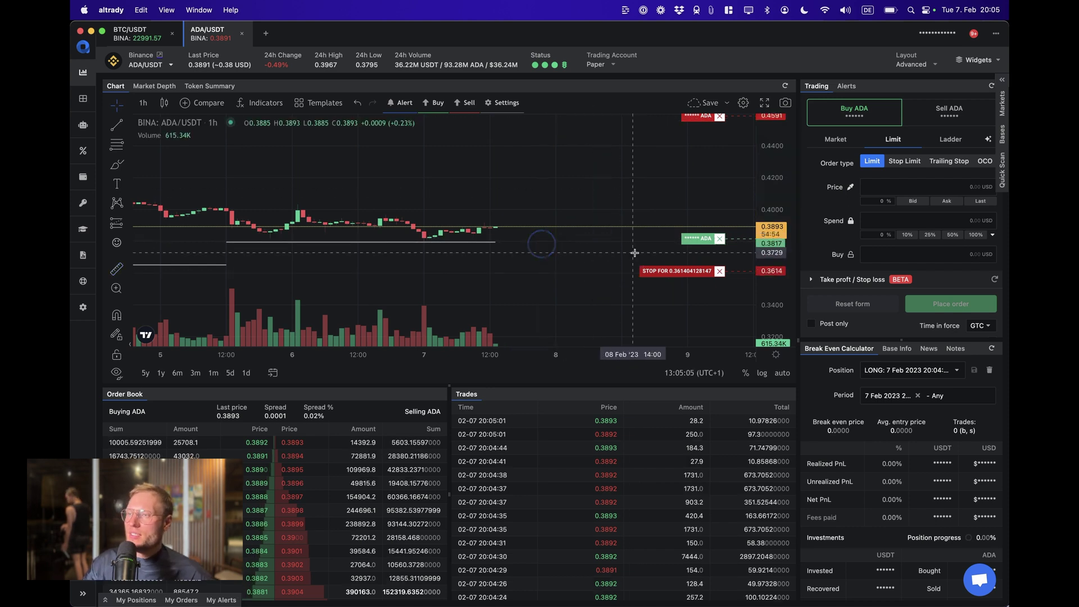